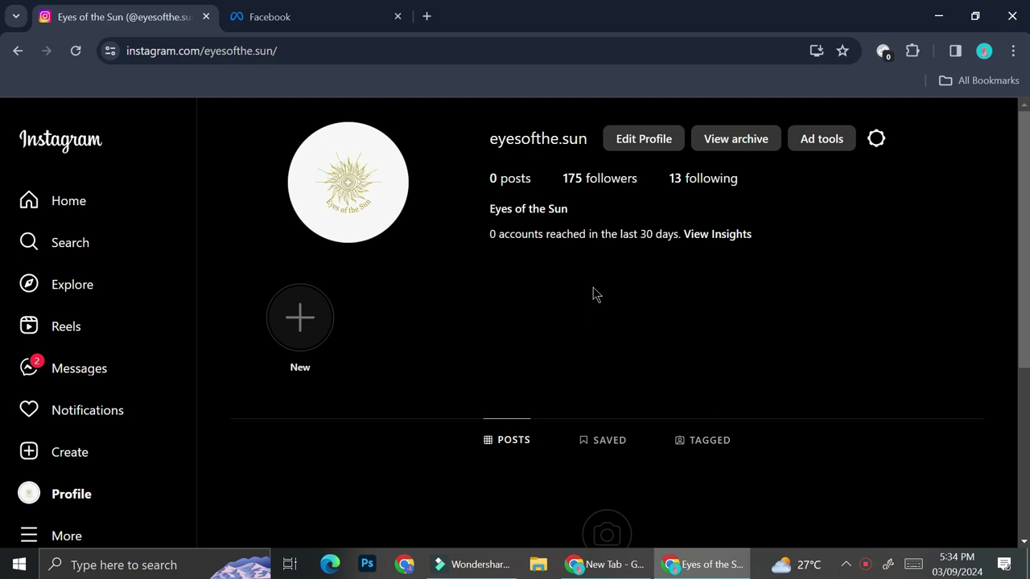
# - Open the eyesofthe.sun account options menu and go to the professional account settings
pyautogui.click(877, 141)
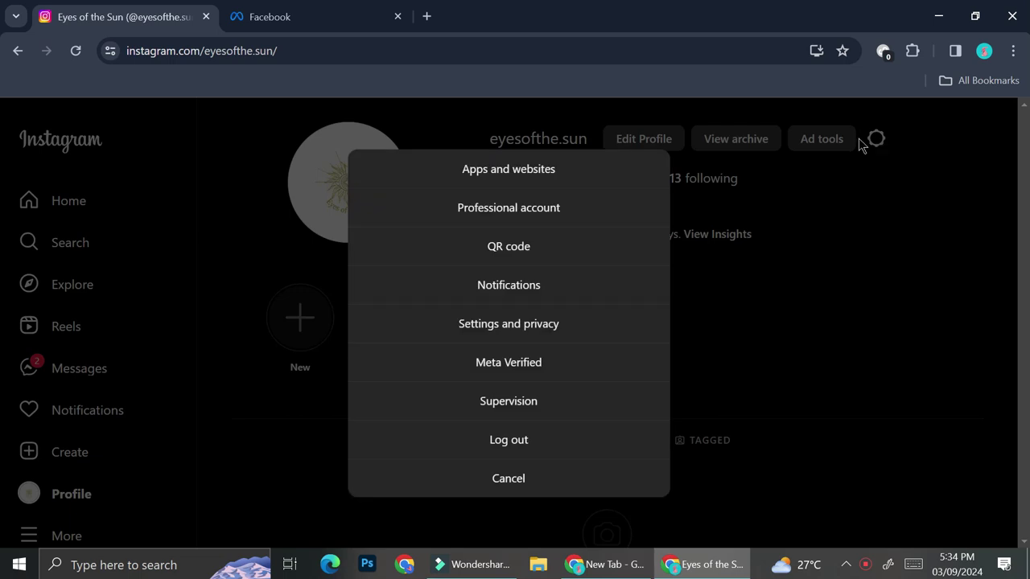
pyautogui.click(499, 207)
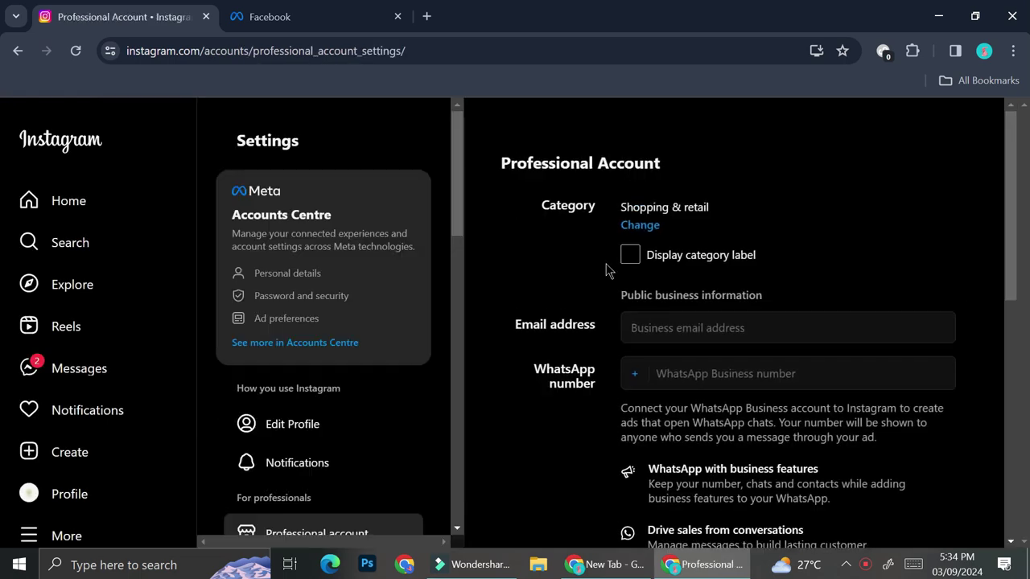
pyautogui.scroll(-1, 606, 271)
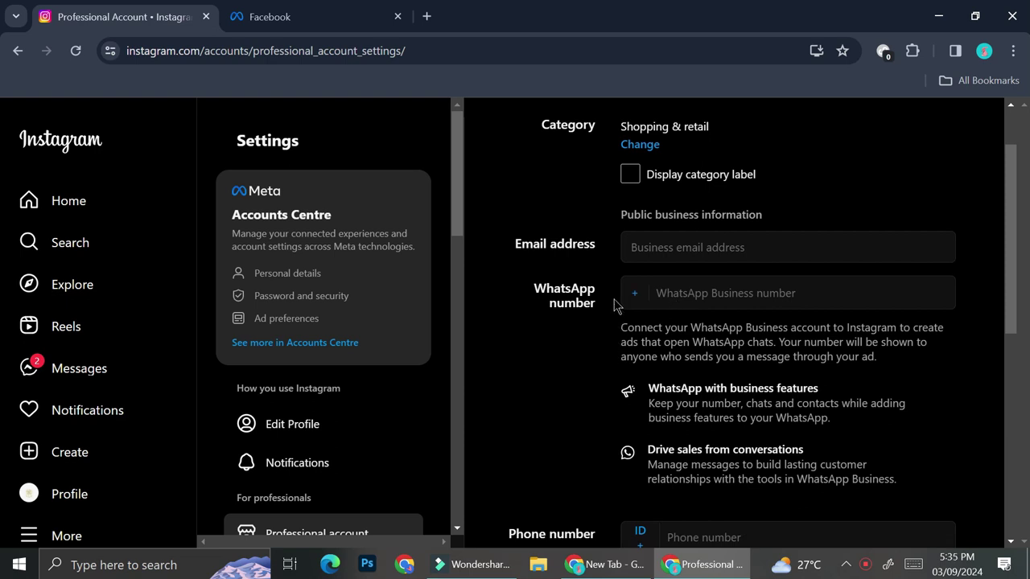
pyautogui.scroll(1, 607, 282)
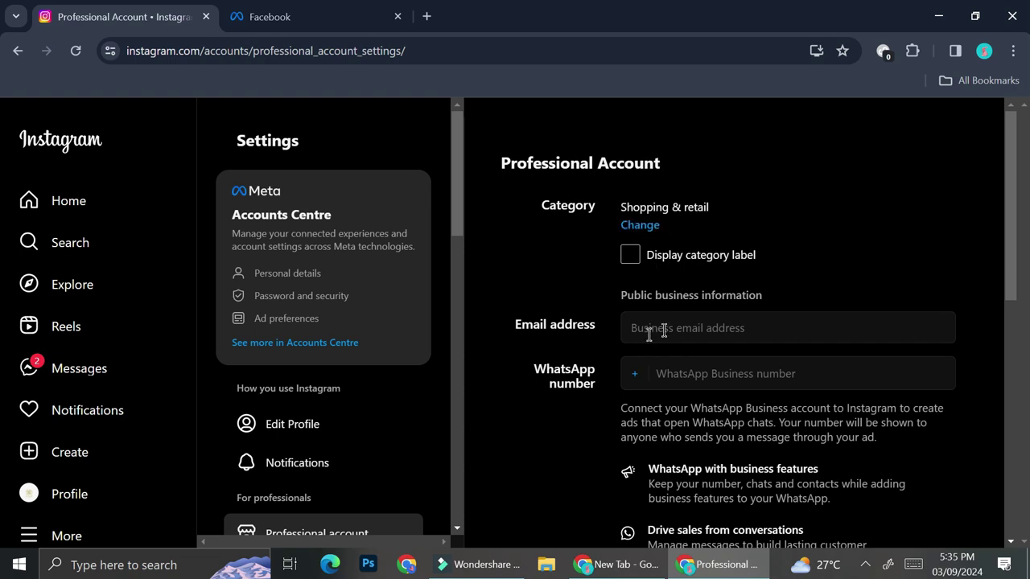
pyautogui.scroll(-4, 483, 375)
pyautogui.scroll(-2, 334, 427)
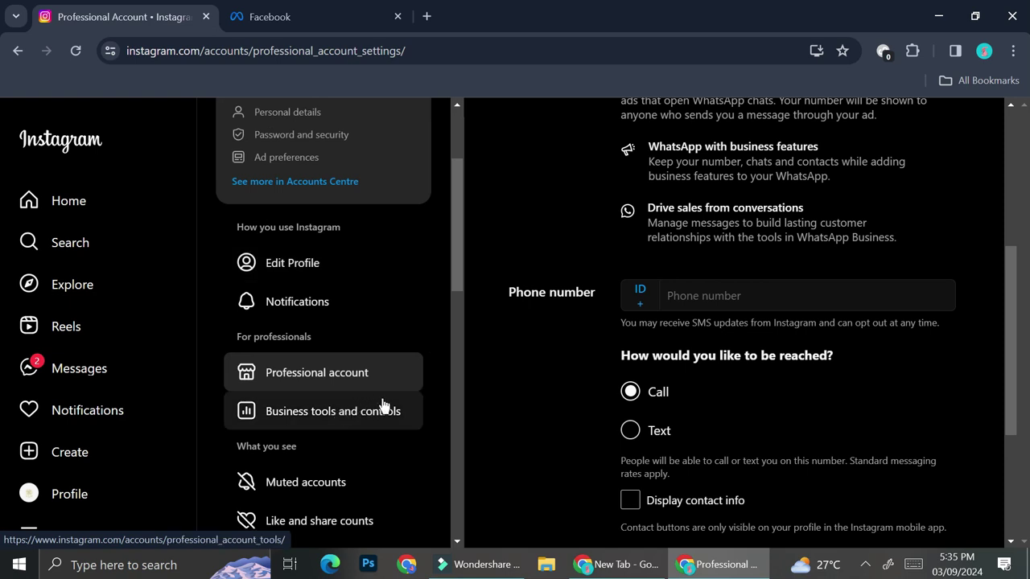
pyautogui.click(330, 417)
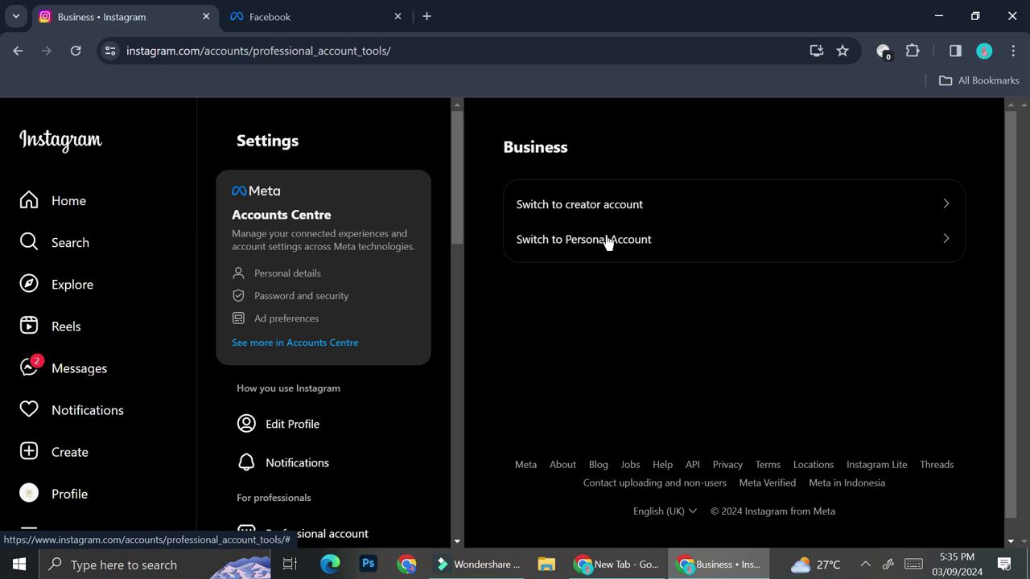
pyautogui.click(356, 18)
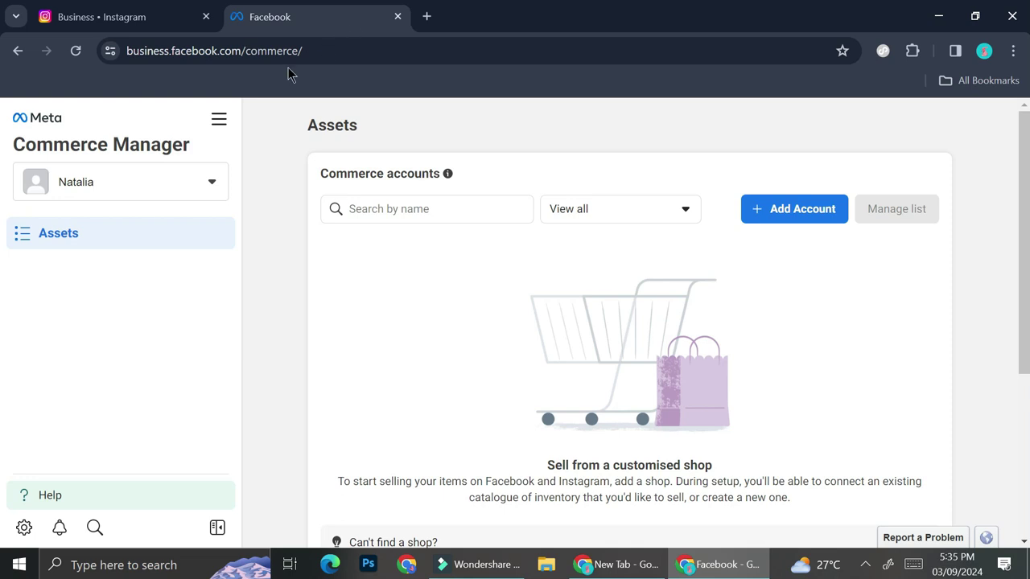
pyautogui.click(165, 178)
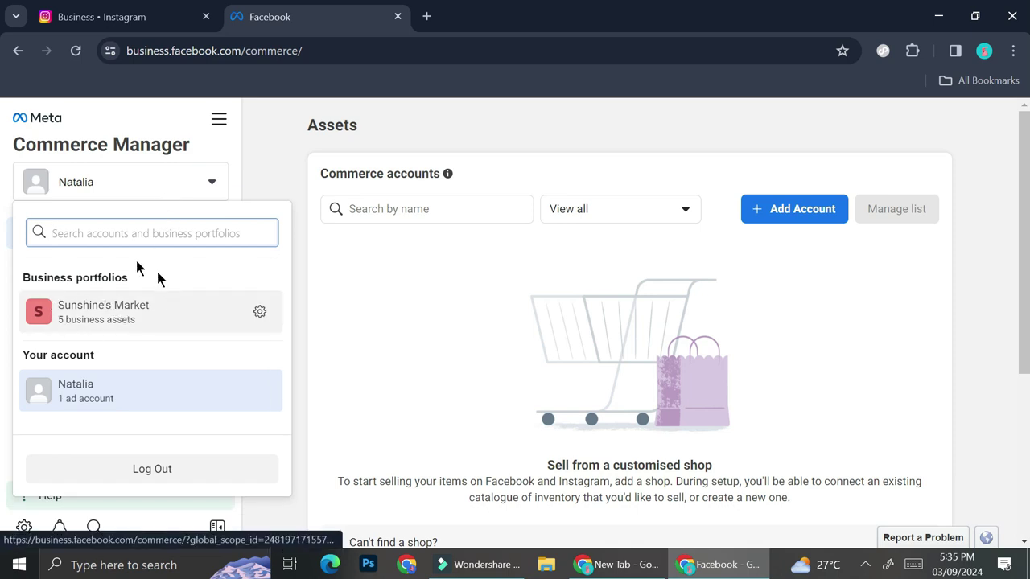
# - Switch to the Sunshine's Market business portfolio and dismiss the switch notice
pyautogui.click(149, 319)
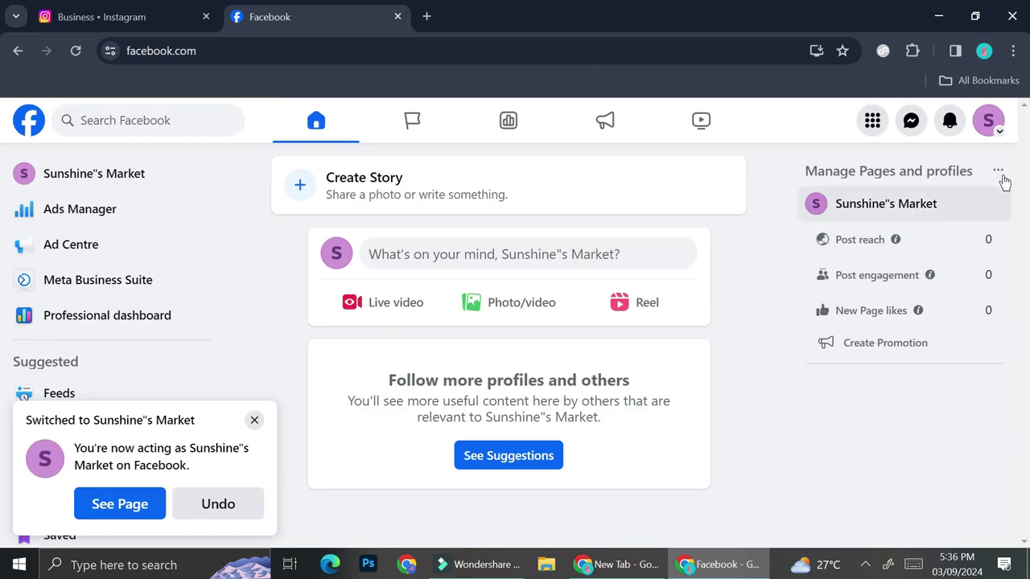
pyautogui.click(254, 421)
# - Open the Sunshine's Market Facebook Page and browse its sidebar tools
pyautogui.click(152, 175)
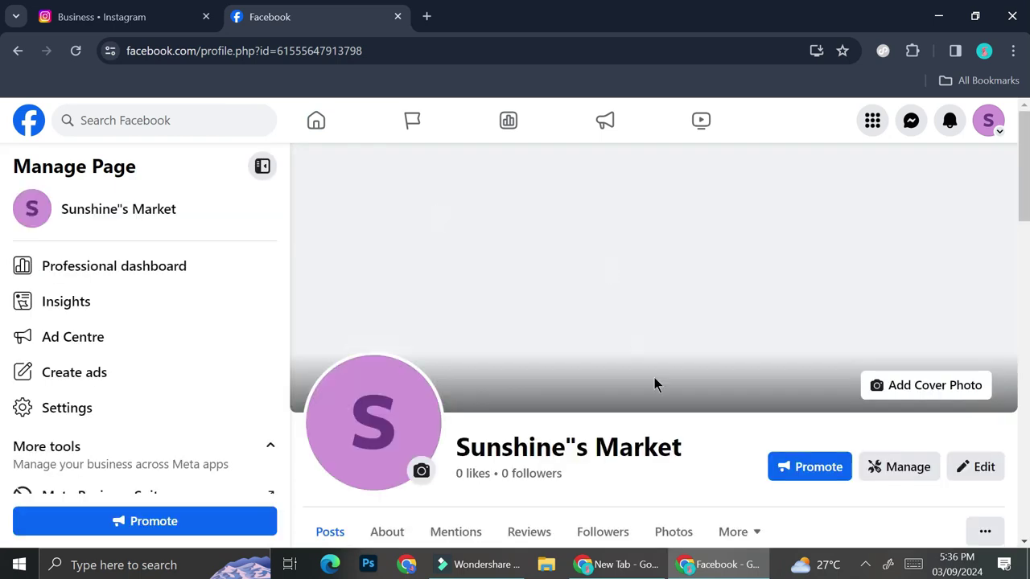
pyautogui.scroll(-3, 654, 377)
pyautogui.scroll(-1, 654, 385)
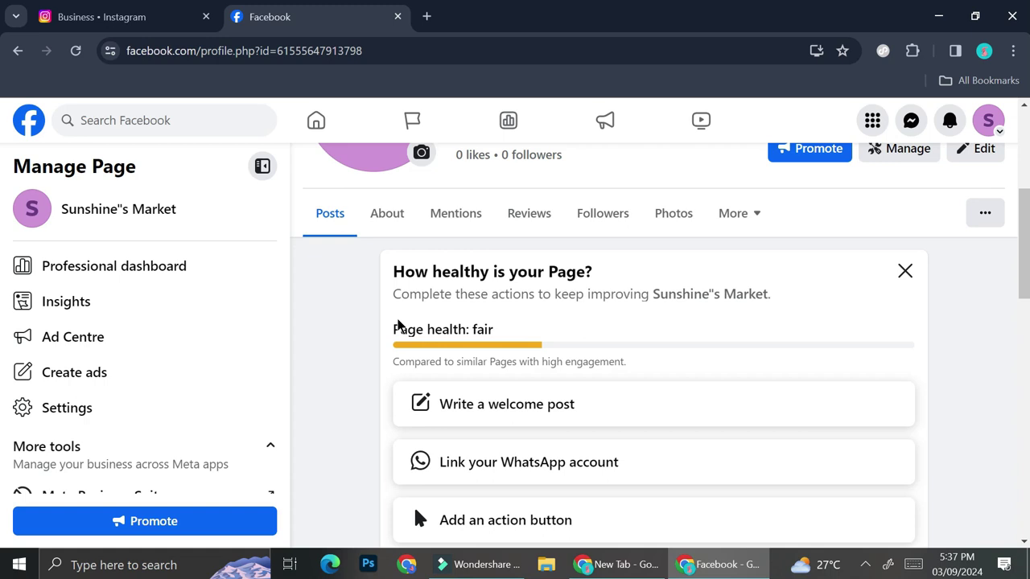
pyautogui.scroll(-1, 217, 328)
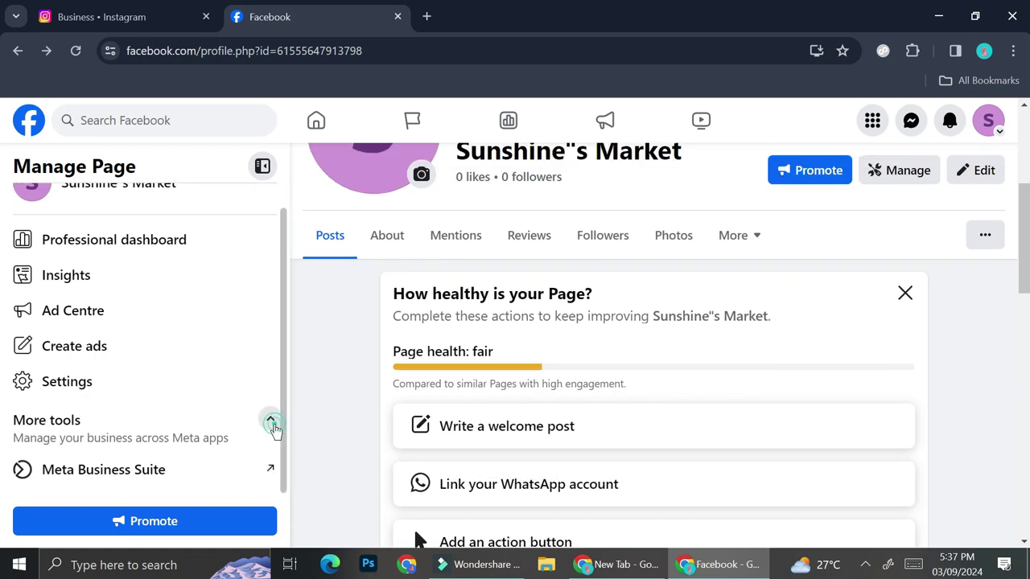
pyautogui.click(271, 419)
pyautogui.scroll(-2, 207, 420)
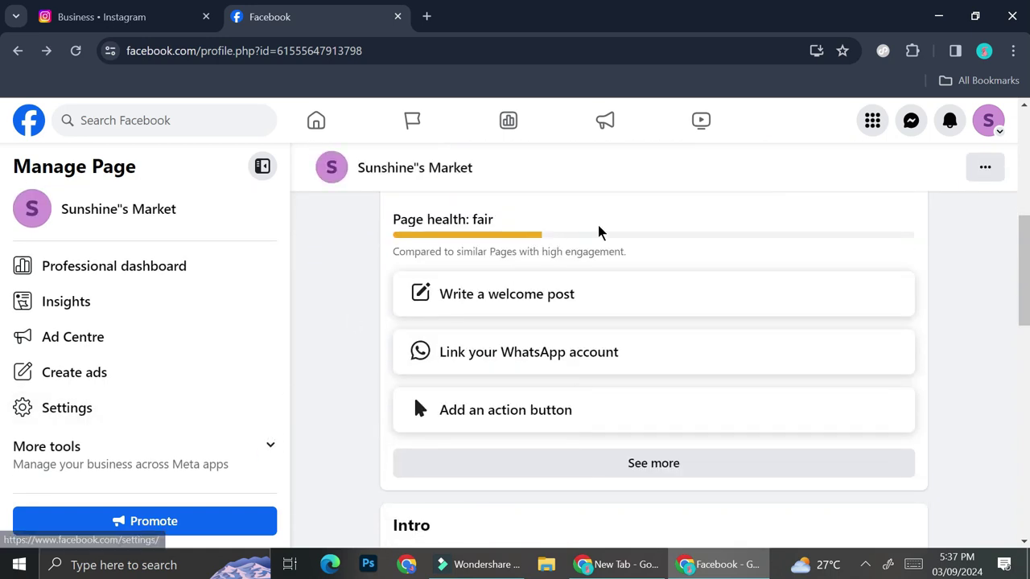
# - Go from the Page's professional dashboard to Meta Business Suite, dismissing the portfolios introduction
pyautogui.click(119, 264)
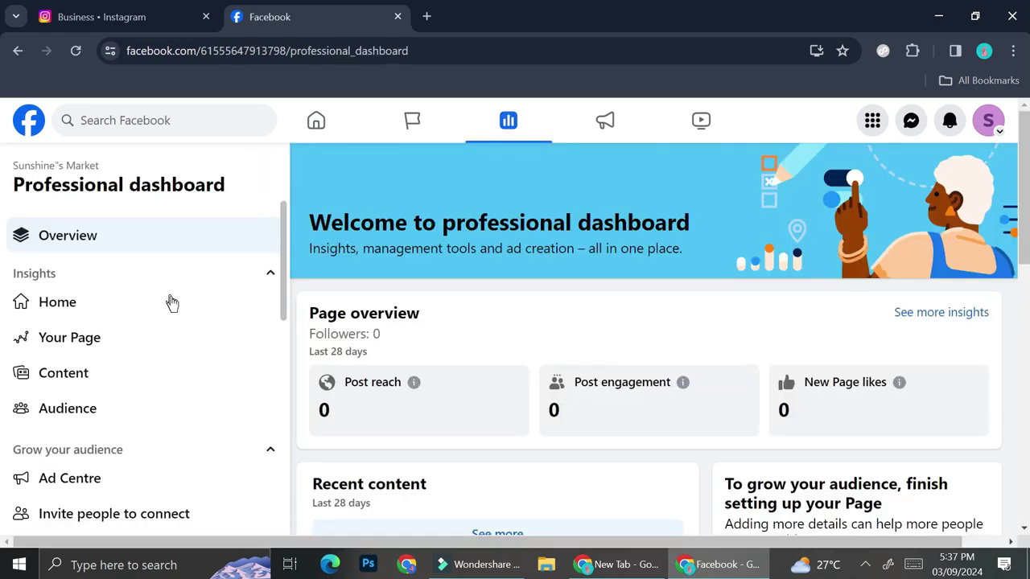
pyautogui.click(169, 301)
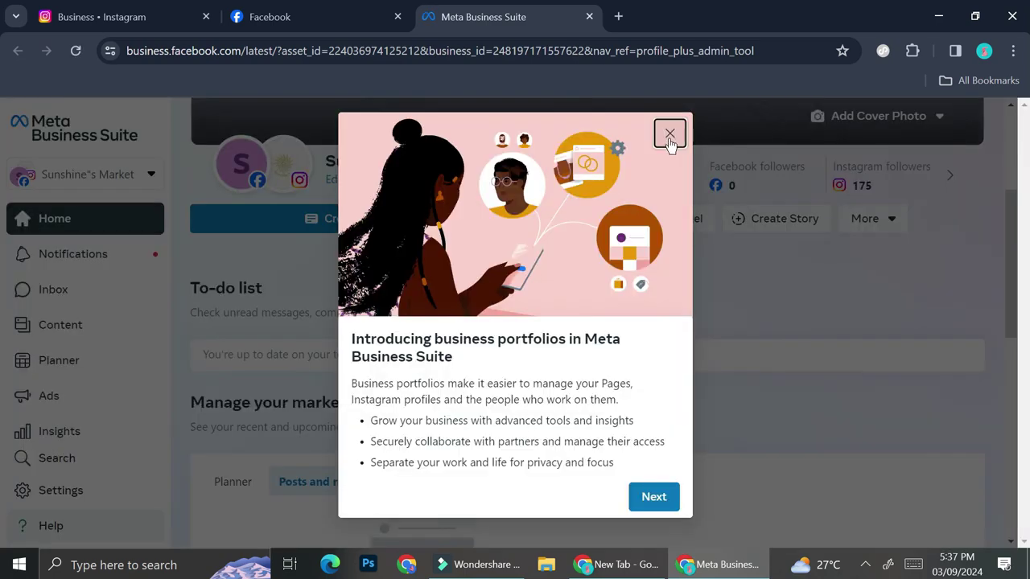
pyautogui.click(668, 133)
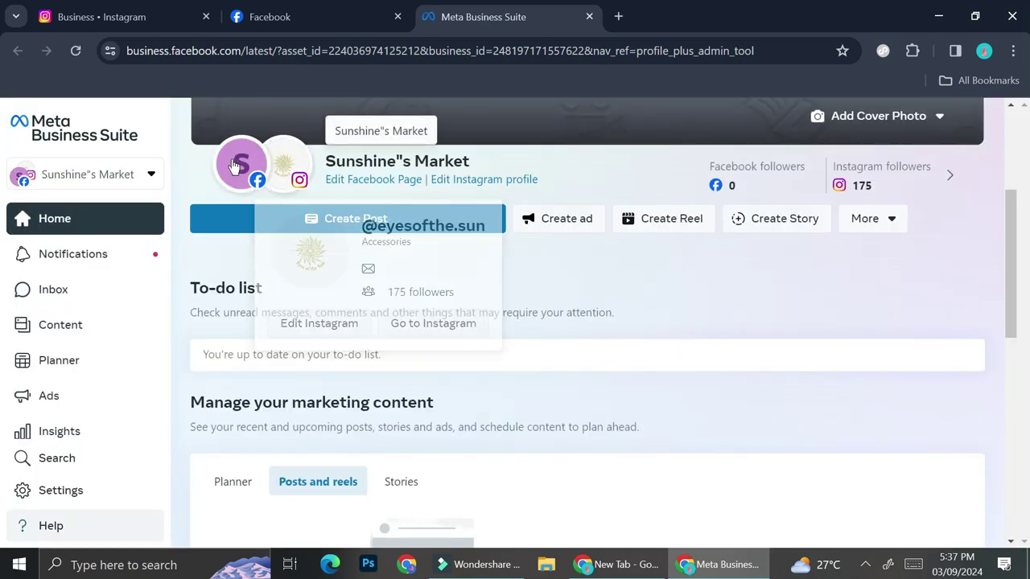
# - Scroll the Business Suite home page and open the Sunshine's Market portfolio settings
pyautogui.moveTo(292, 161)
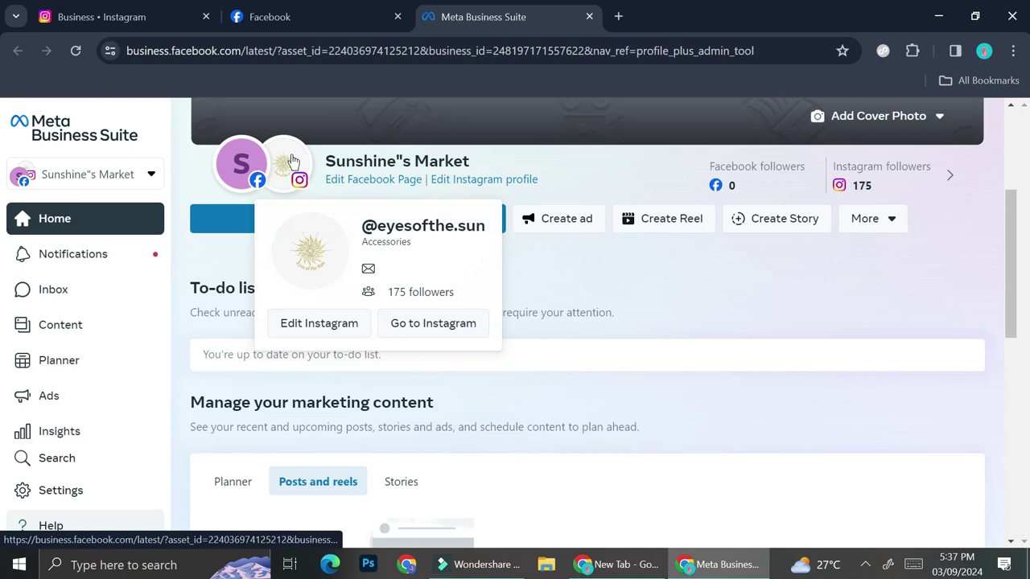
pyautogui.moveTo(241, 161)
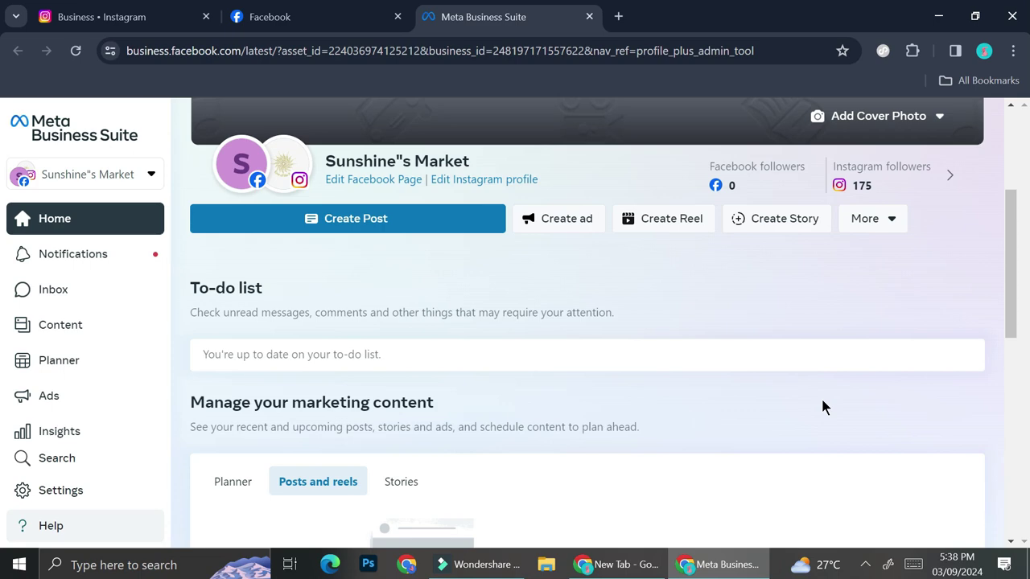
pyautogui.scroll(-4, 822, 407)
pyautogui.scroll(-2, 822, 407)
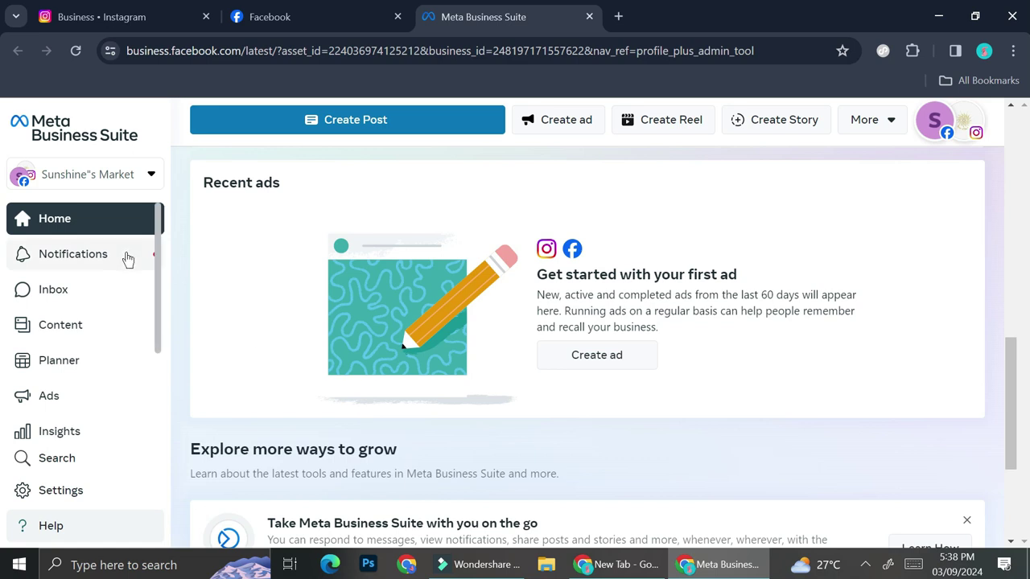
pyautogui.click(70, 497)
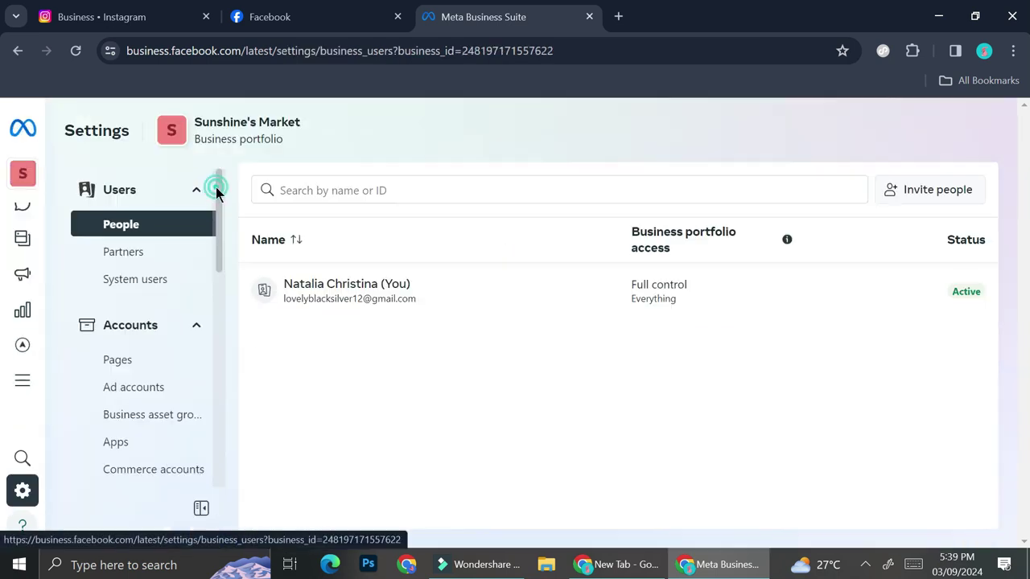
pyautogui.moveTo(219, 193); pyautogui.dragTo(207, 469)
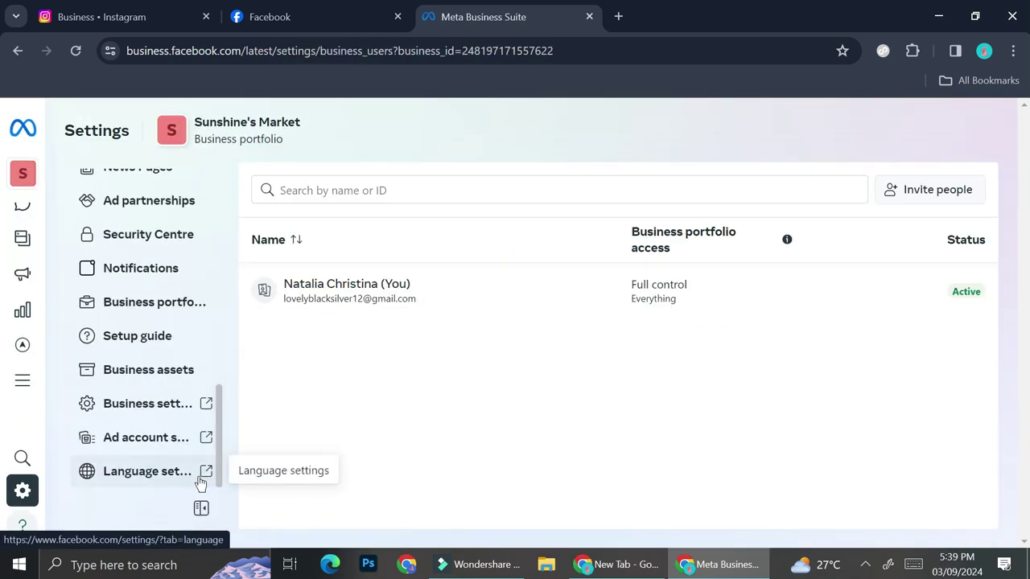
pyautogui.click(156, 378)
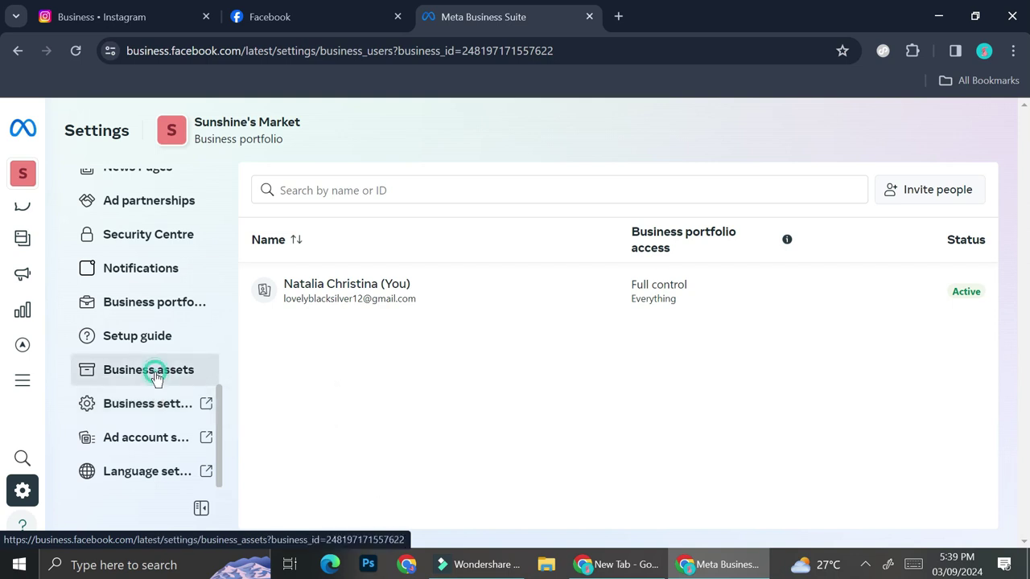
pyautogui.scroll(-2, 523, 410)
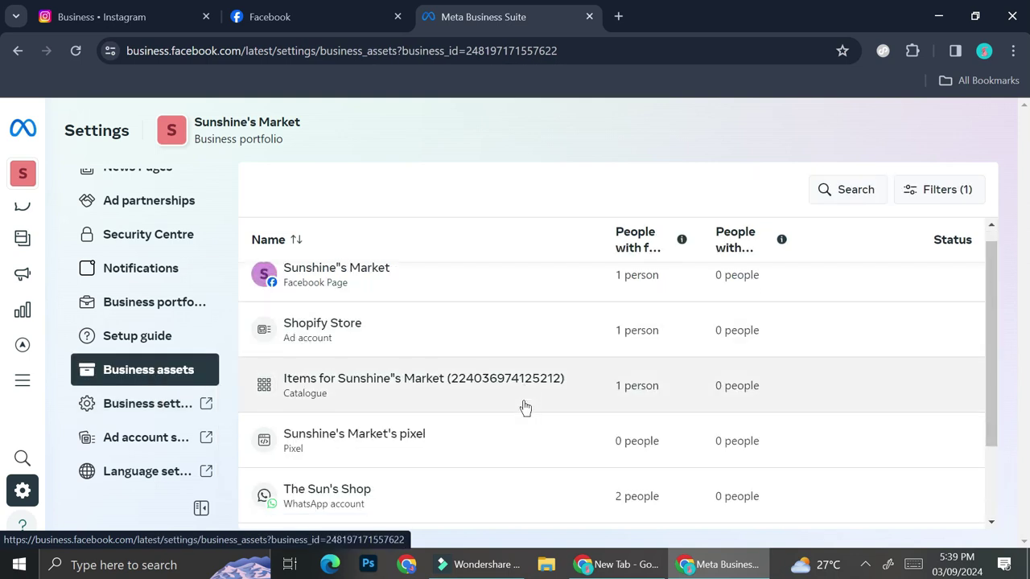
pyautogui.scroll(-1, 524, 409)
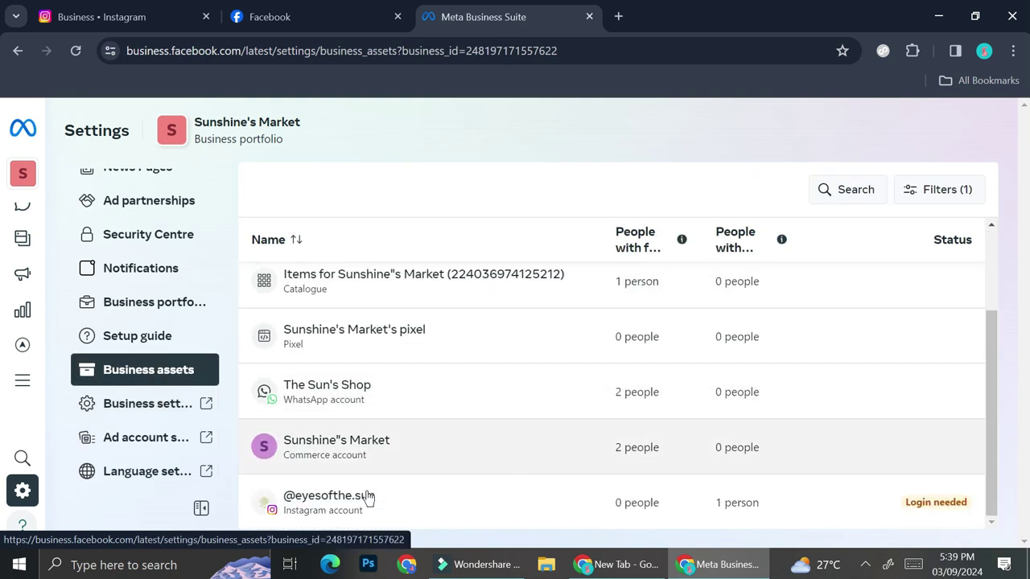
pyautogui.click(418, 512)
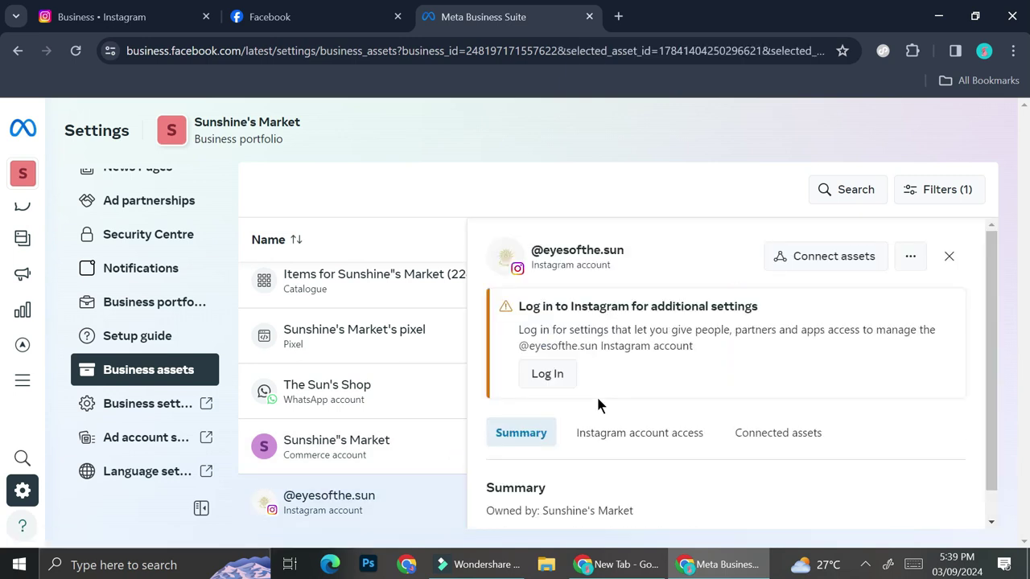
pyautogui.scroll(-1, 596, 394)
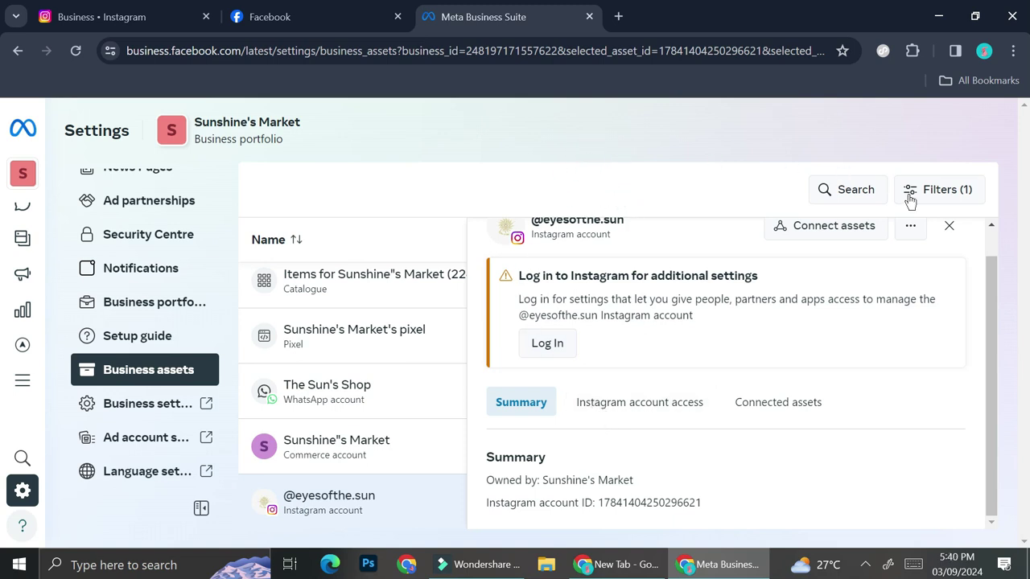
pyautogui.click(947, 226)
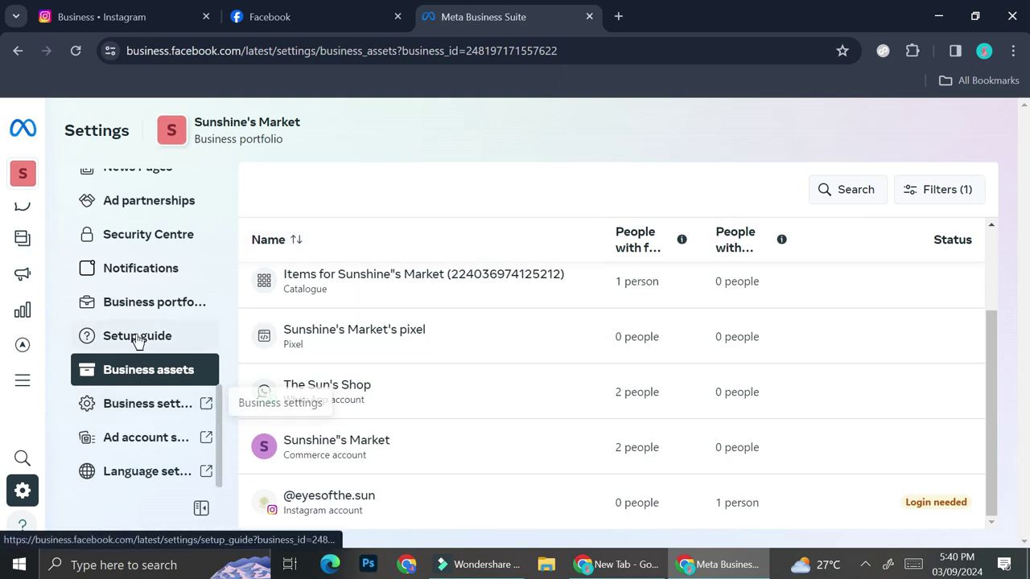
# - Open Commerce Manager for Sunshine's Market in a new tab
pyautogui.scroll(1, 143, 335)
pyautogui.scroll(3, 136, 338)
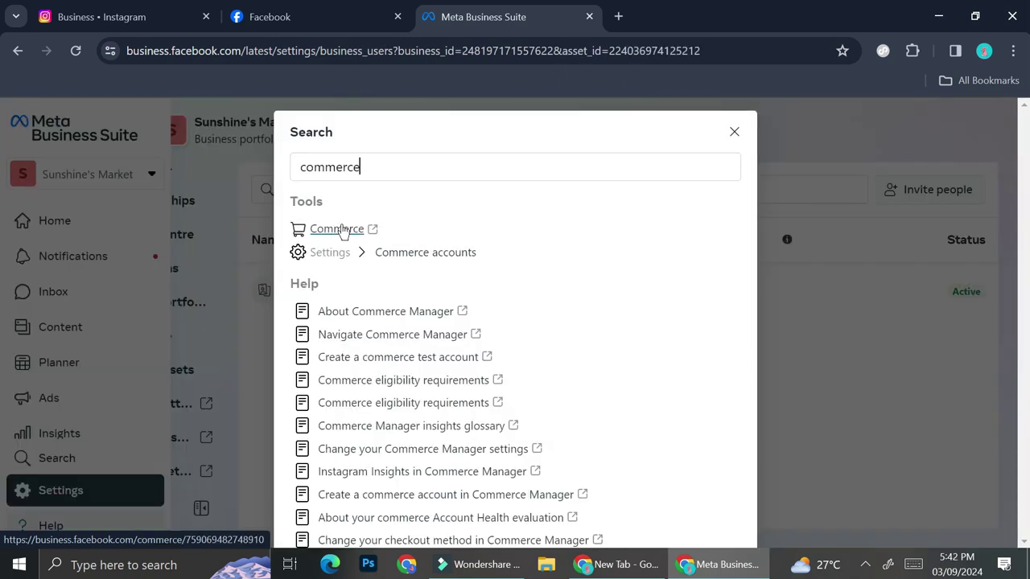
pyautogui.click(341, 229)
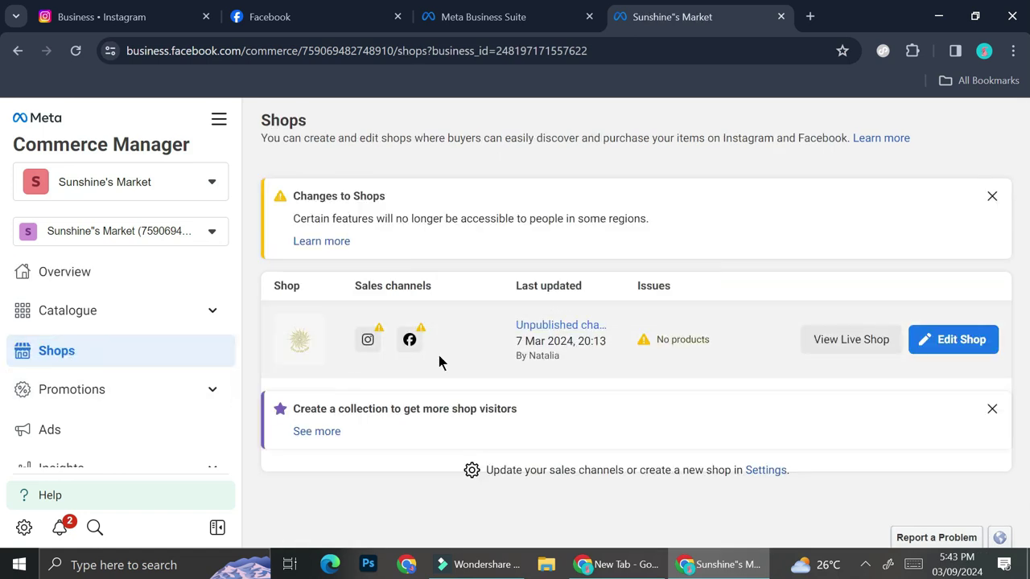
# - Edit the shop layout and choose to feature a single product on the shop's home page
pyautogui.click(969, 356)
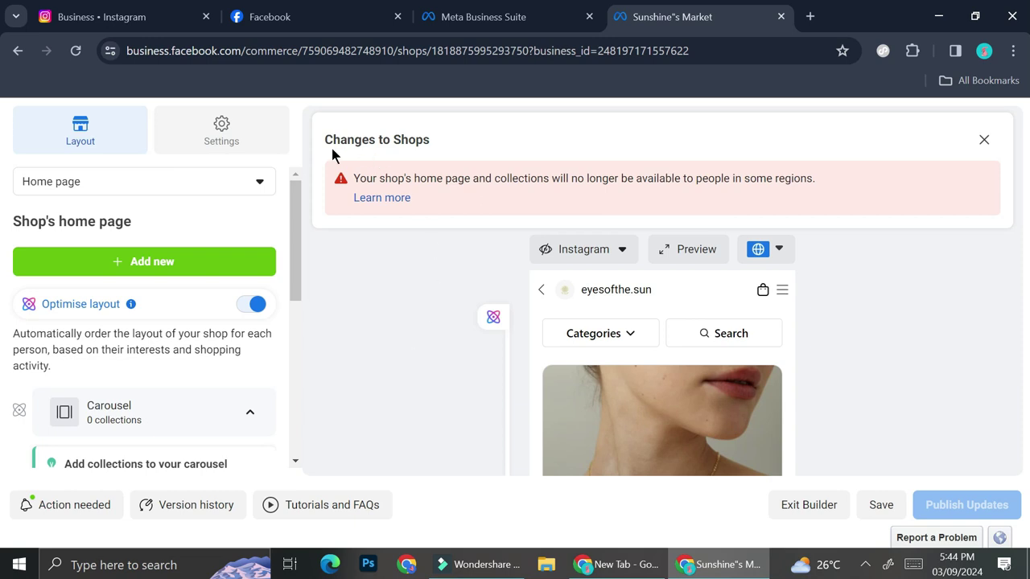
pyautogui.scroll(-3, 584, 342)
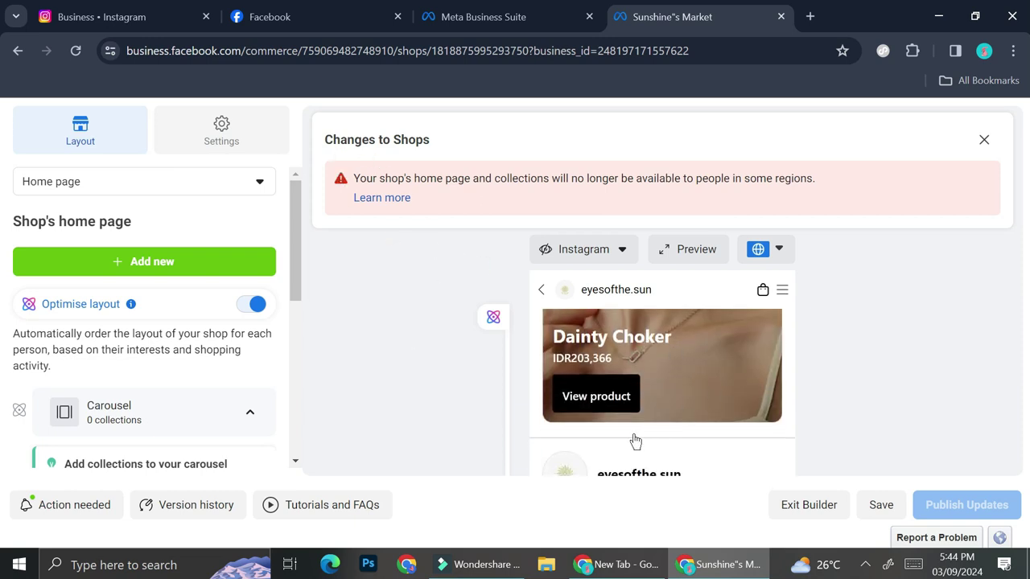
pyautogui.scroll(-2, 635, 441)
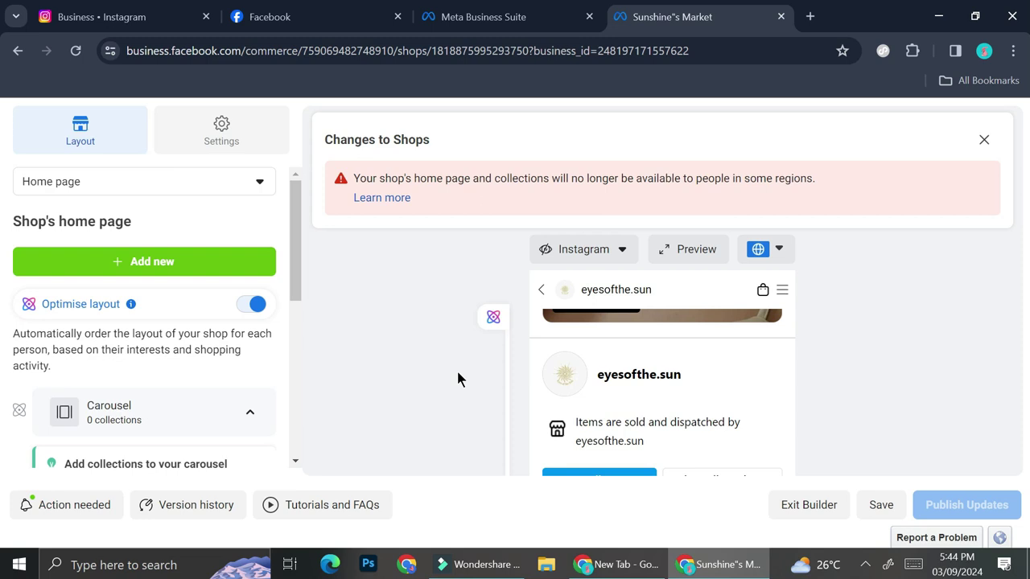
pyautogui.scroll(2, 603, 377)
pyautogui.scroll(2, 605, 377)
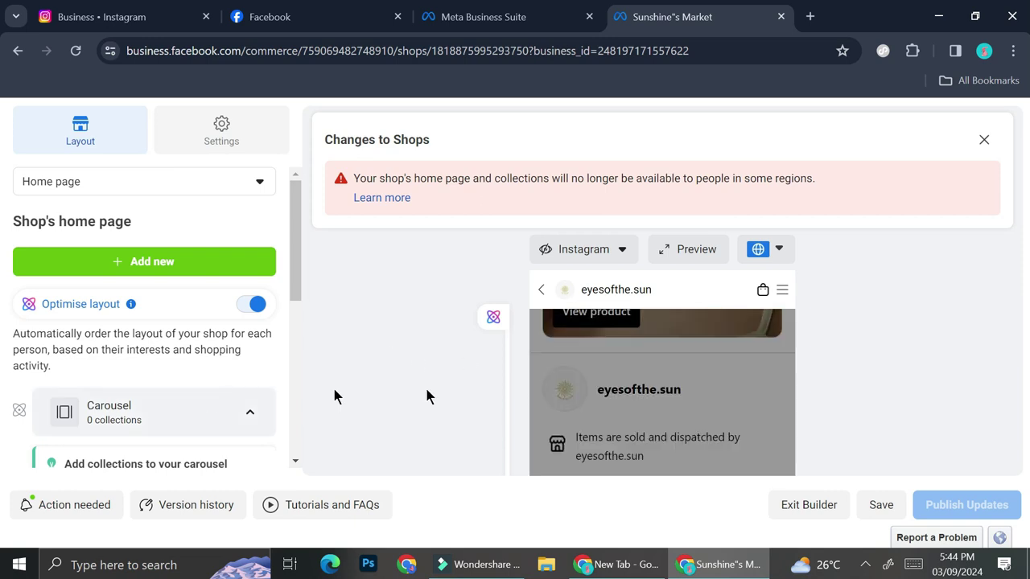
pyautogui.scroll(-1, 723, 393)
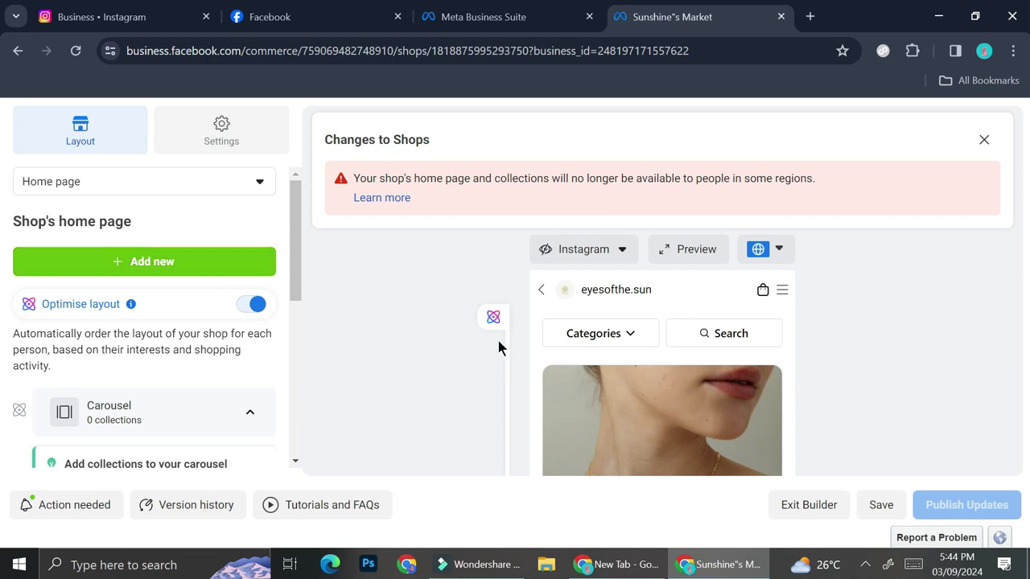
pyautogui.click(121, 262)
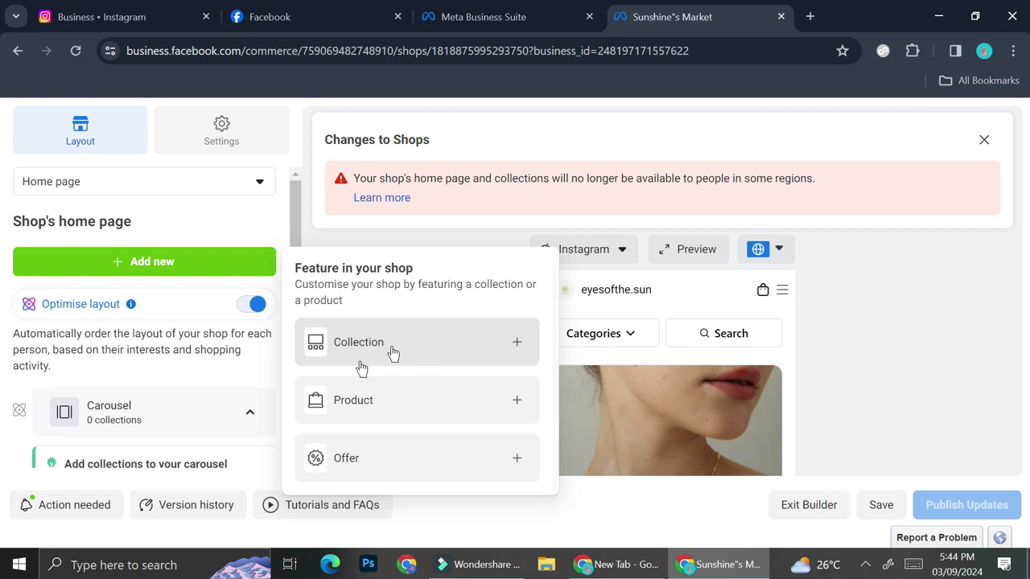
pyautogui.click(395, 403)
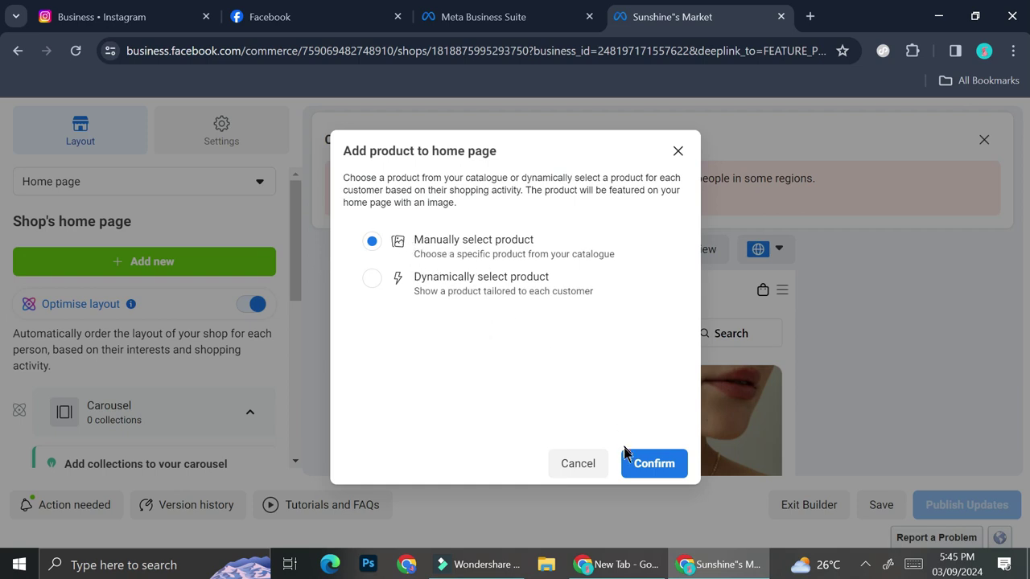
# - Confirm manual product selection and browse the catalogue items in the Select product list
pyautogui.click(636, 467)
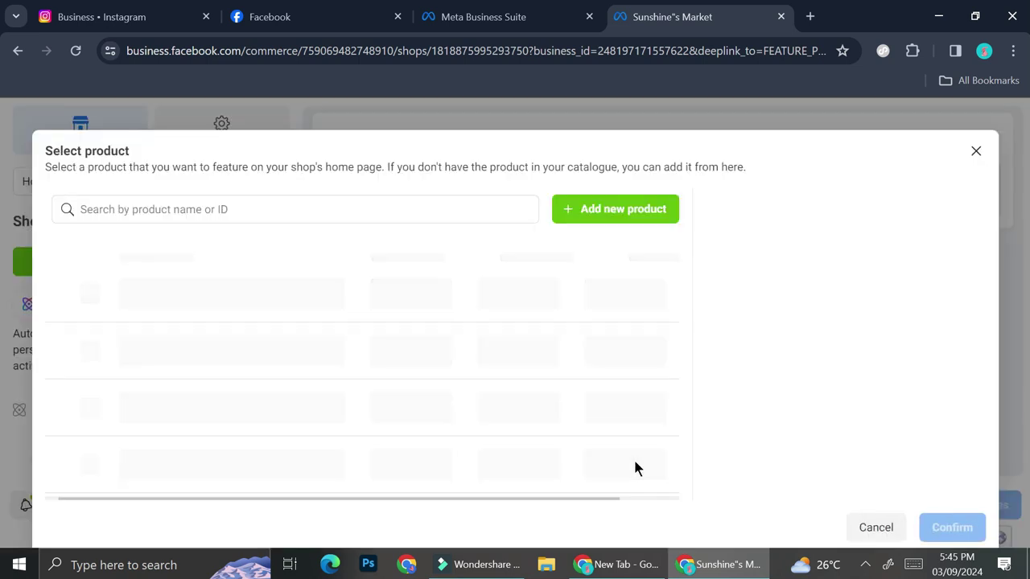
pyautogui.scroll(-5, 395, 338)
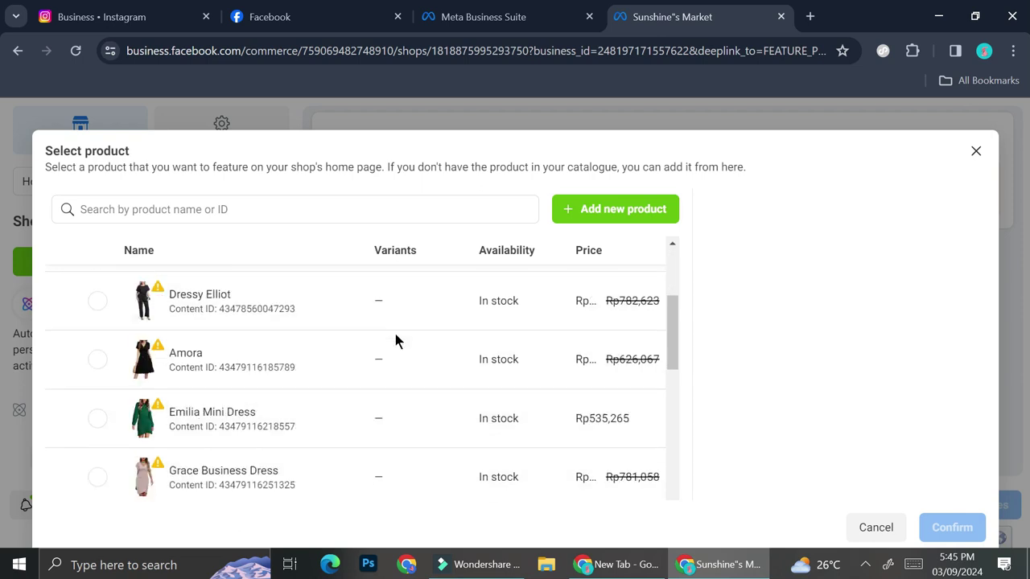
pyautogui.scroll(-2, 394, 334)
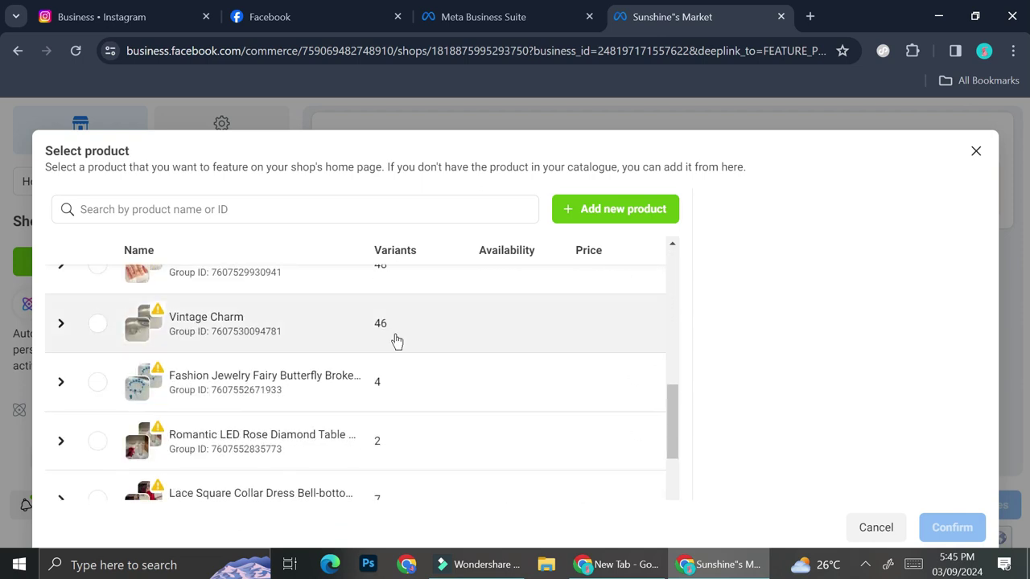
pyautogui.scroll(-3, 393, 330)
pyautogui.scroll(-6, 395, 338)
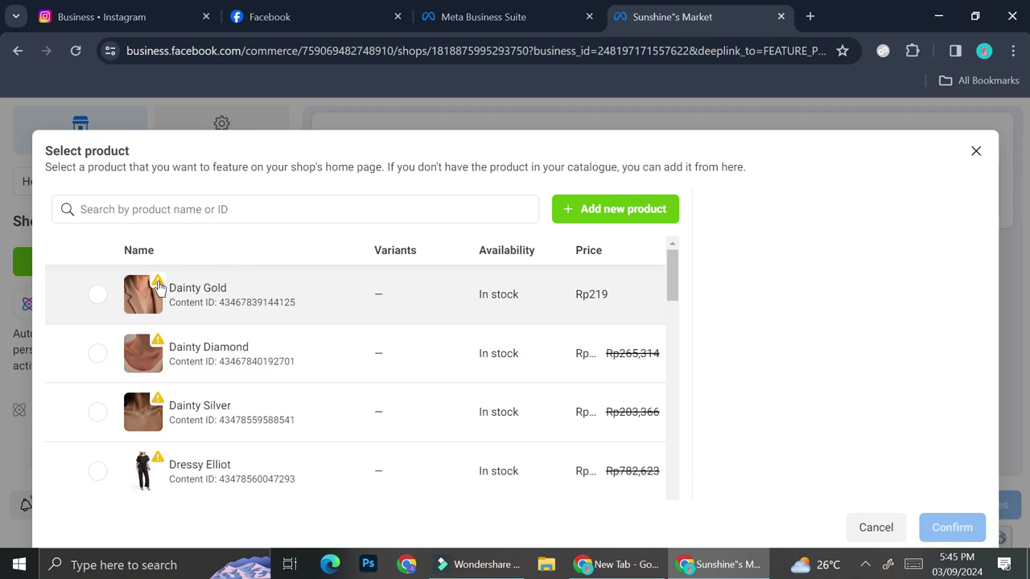
pyautogui.moveTo(158, 287)
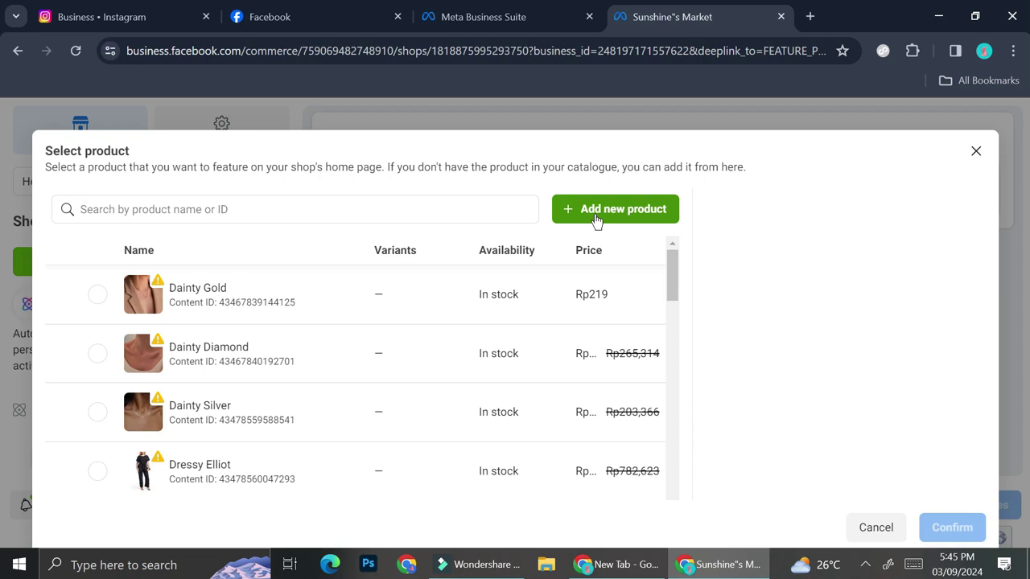
# - Create a new product titled 'Sun Braceled', described 'Sun Bralcelet', with its pasted Shopify link
pyautogui.click(624, 211)
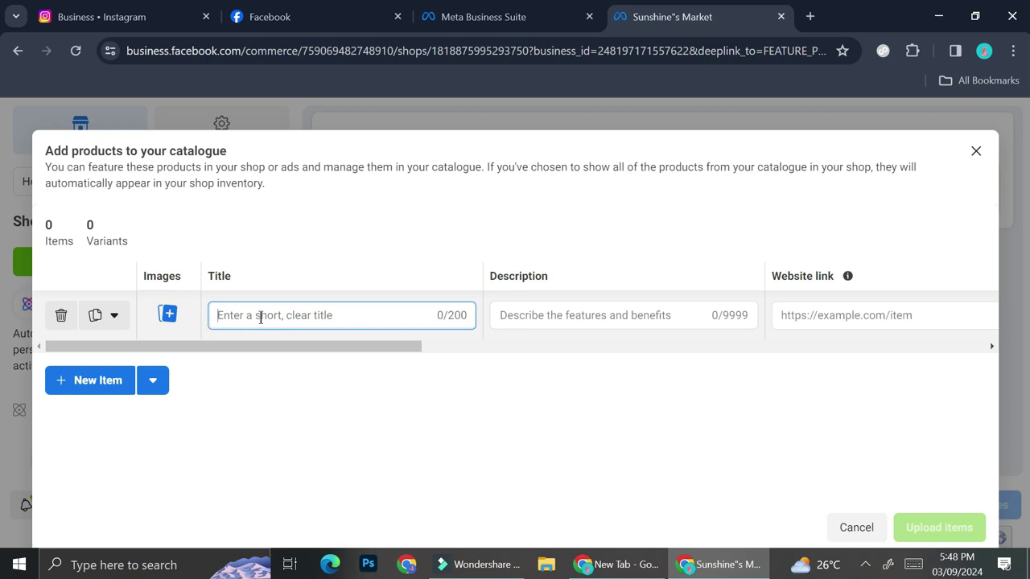
pyautogui.write('Sun')
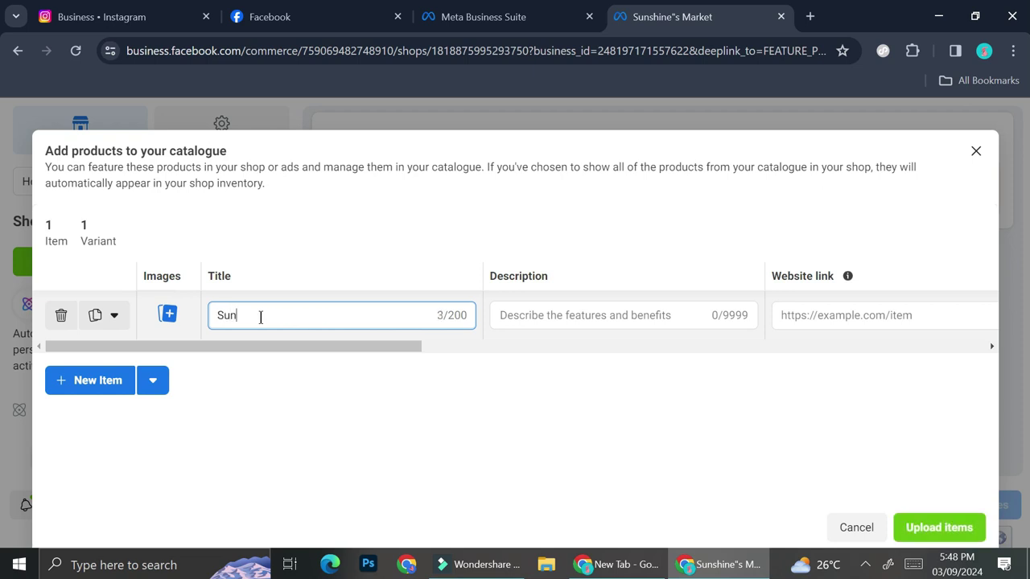
pyautogui.write(' Braceled')
pyautogui.click(635, 315)
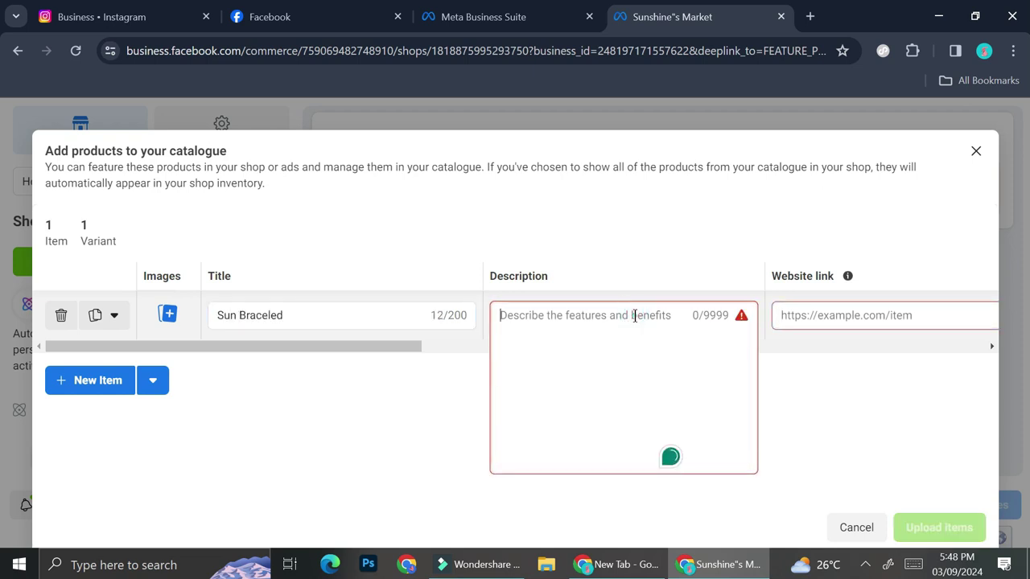
pyautogui.write('Sun')
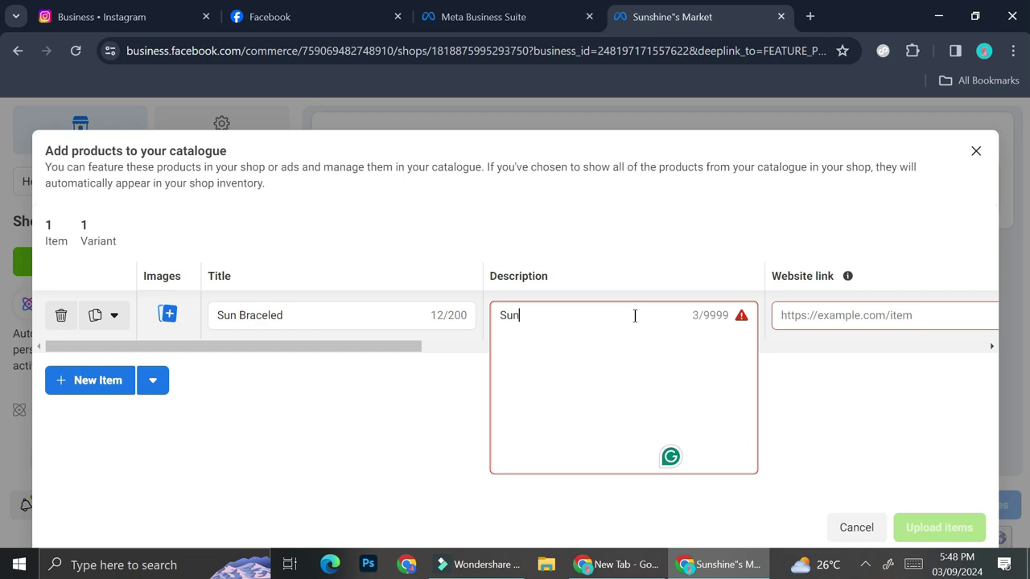
pyautogui.write(' Bralcelet')
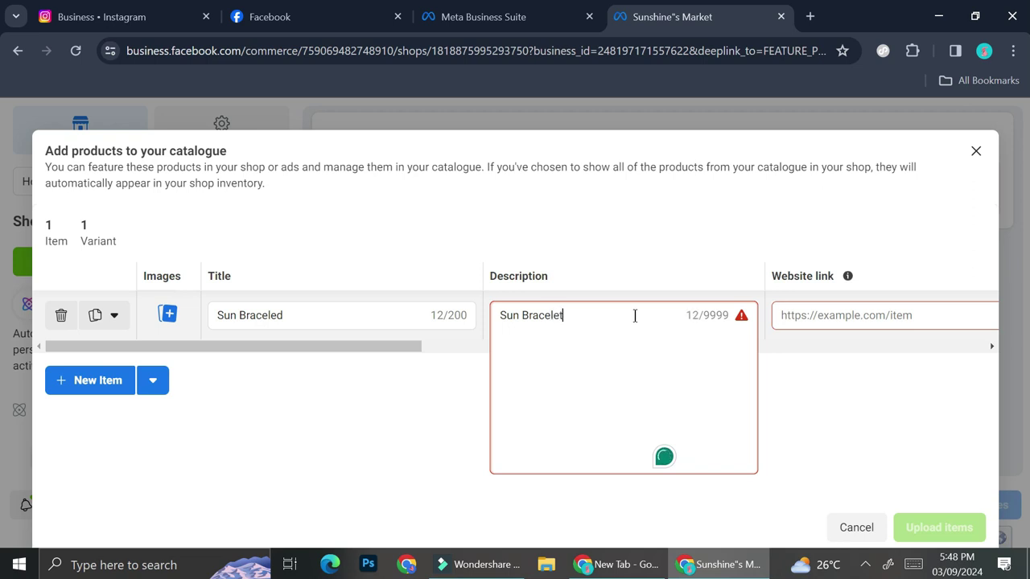
pyautogui.click(909, 315)
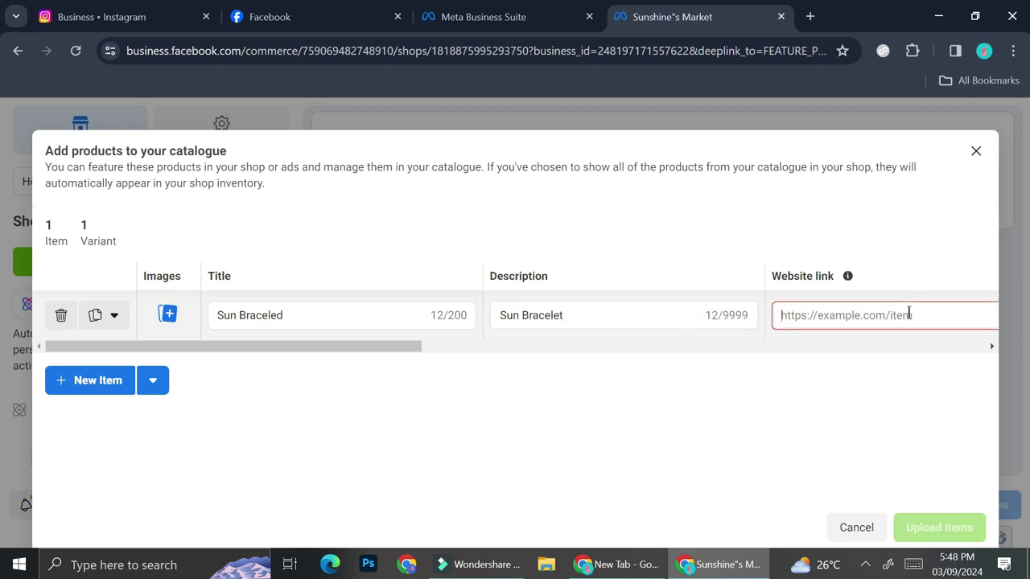
pyautogui.hotkey('ctrl', 'v')
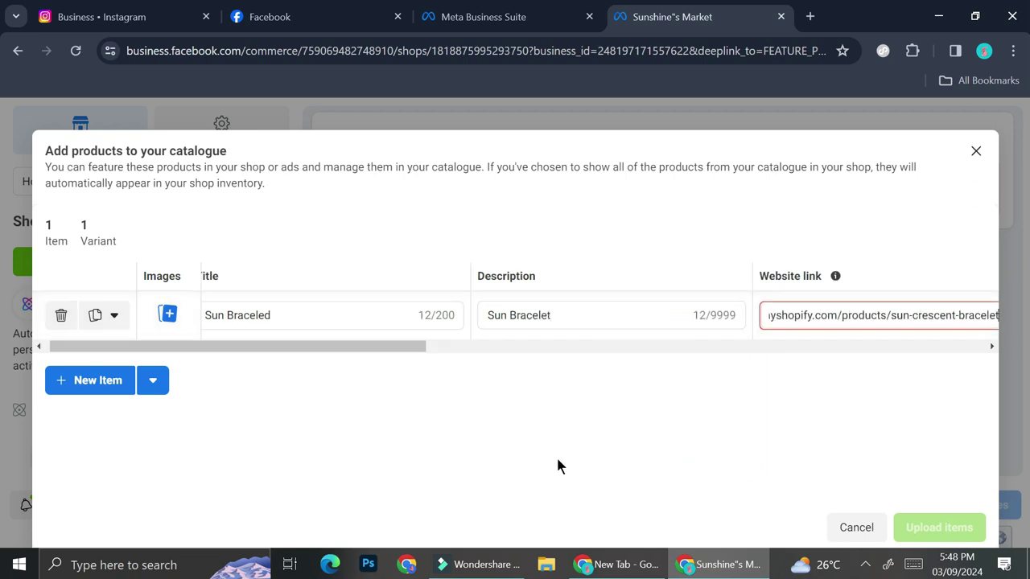
pyautogui.click(557, 452)
# - Set the product's price to 150000, leaving the category unset, and begin adding an image
pyautogui.moveTo(415, 347); pyautogui.dragTo(672, 365)
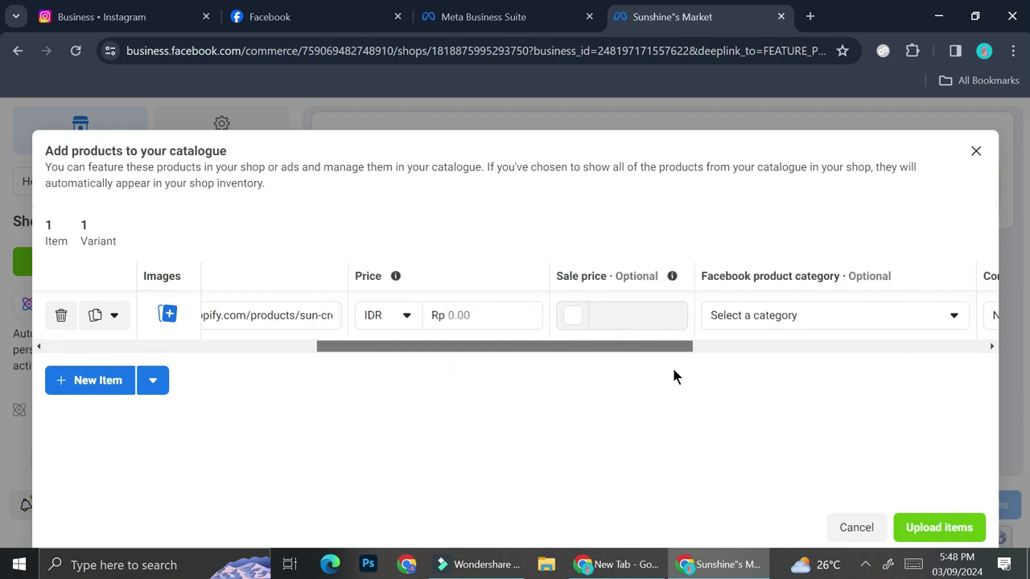
pyautogui.click(515, 320)
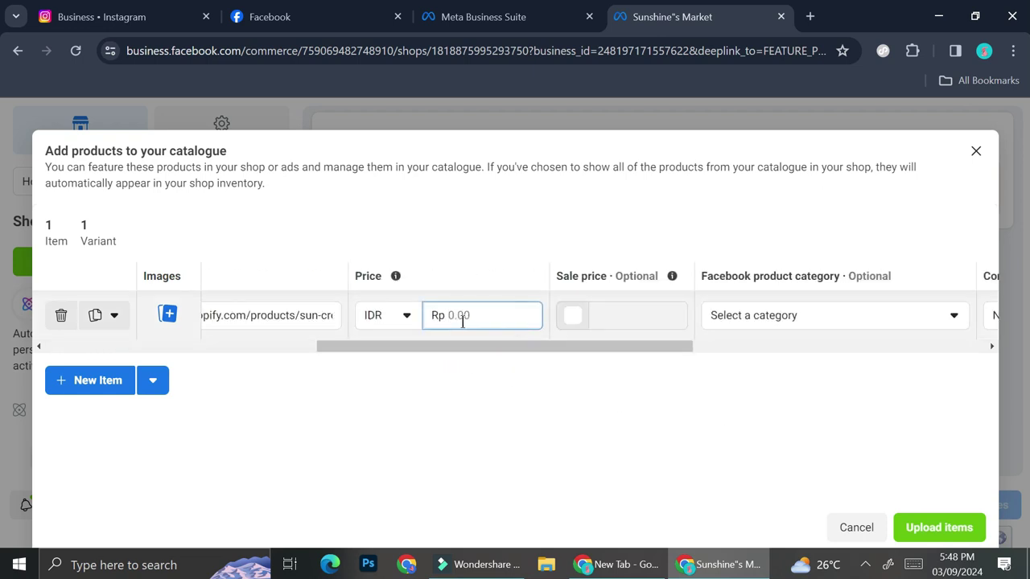
pyautogui.write('150000')
pyautogui.click(877, 315)
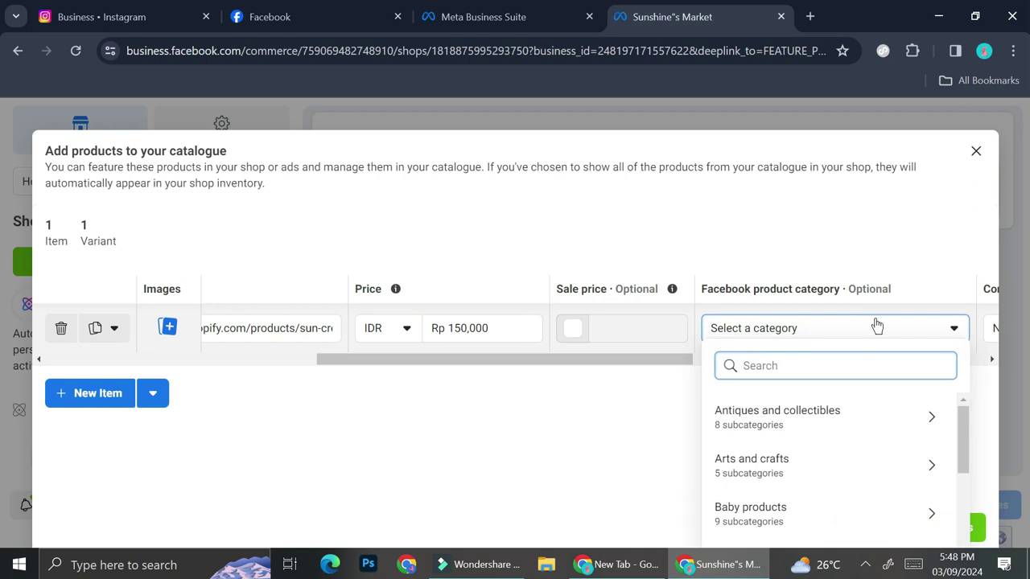
pyautogui.click(637, 435)
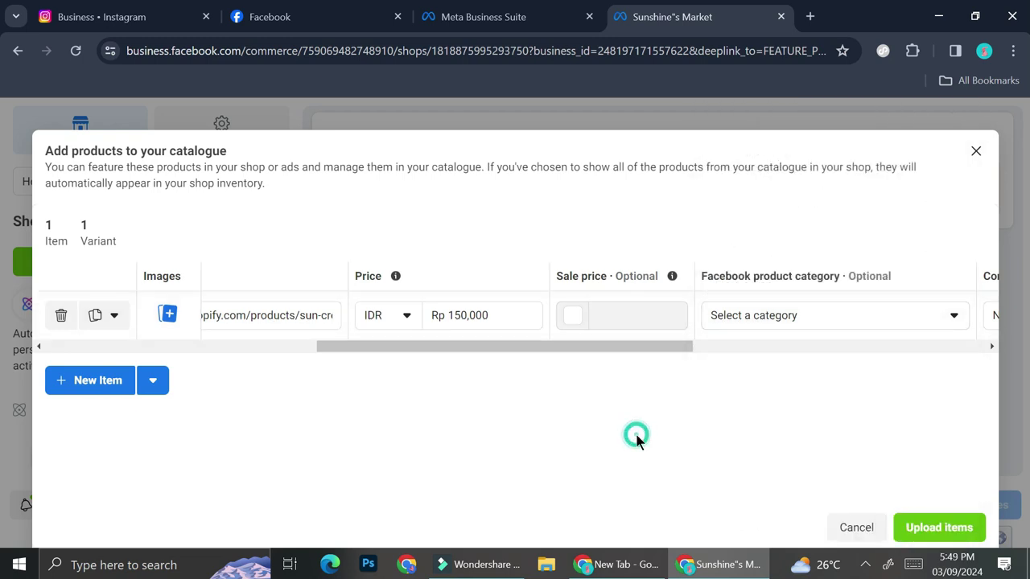
pyautogui.moveTo(431, 347); pyautogui.dragTo(152, 335)
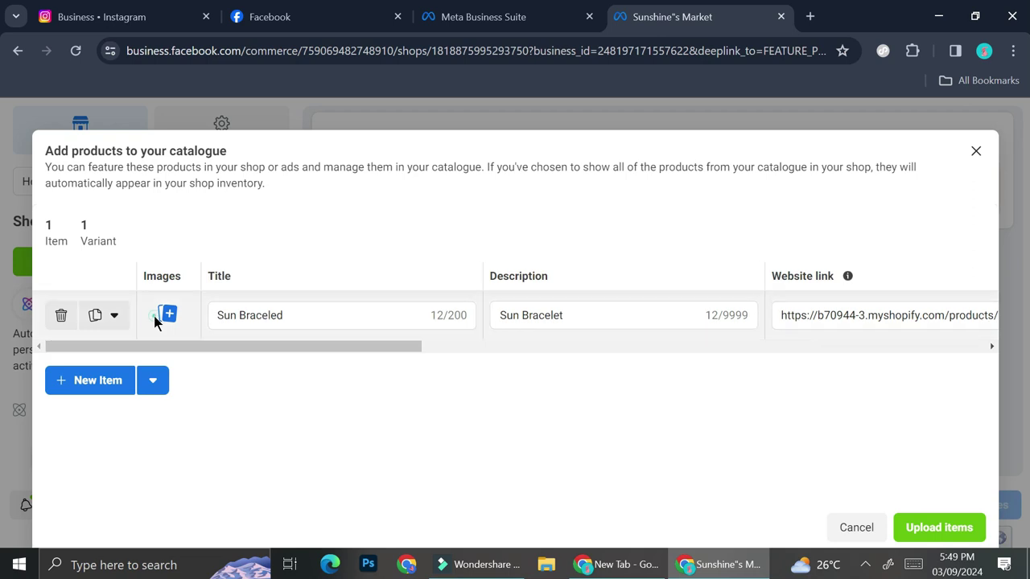
pyautogui.click(167, 315)
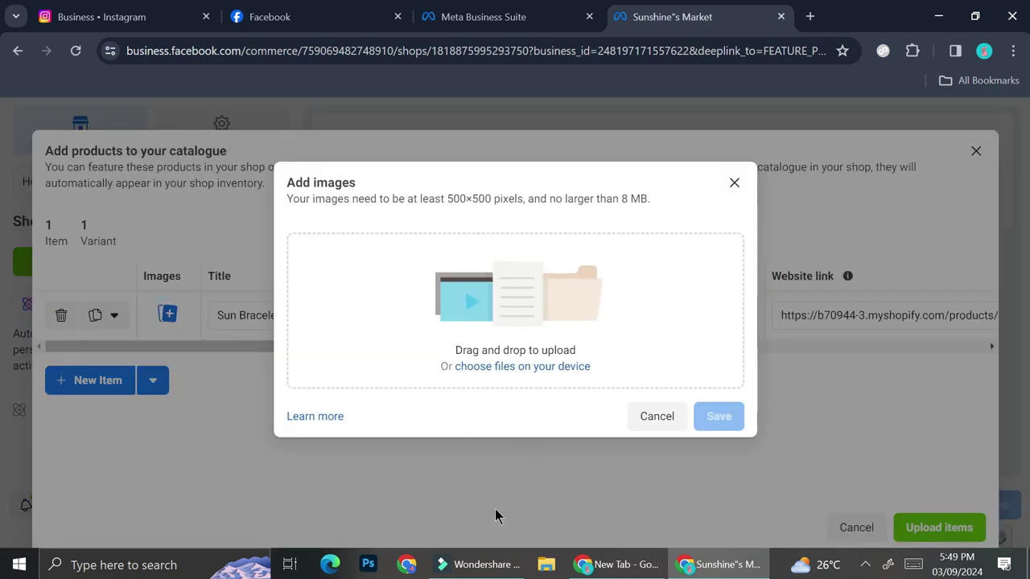
# - Attach the bracelet photo to Sun Braceled, discard an extra empty row, and upload the item
pyautogui.click(598, 565)
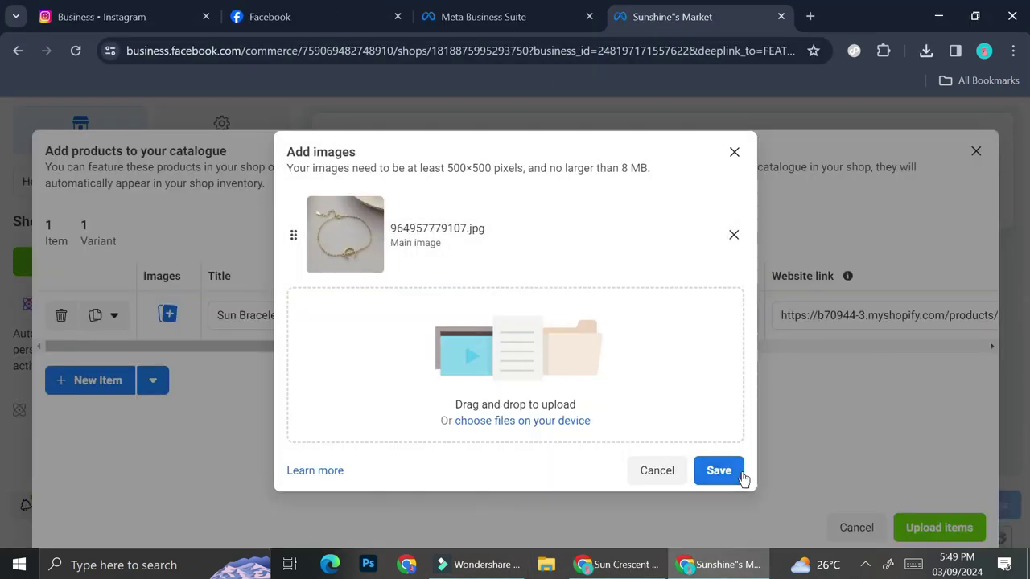
pyautogui.click(741, 474)
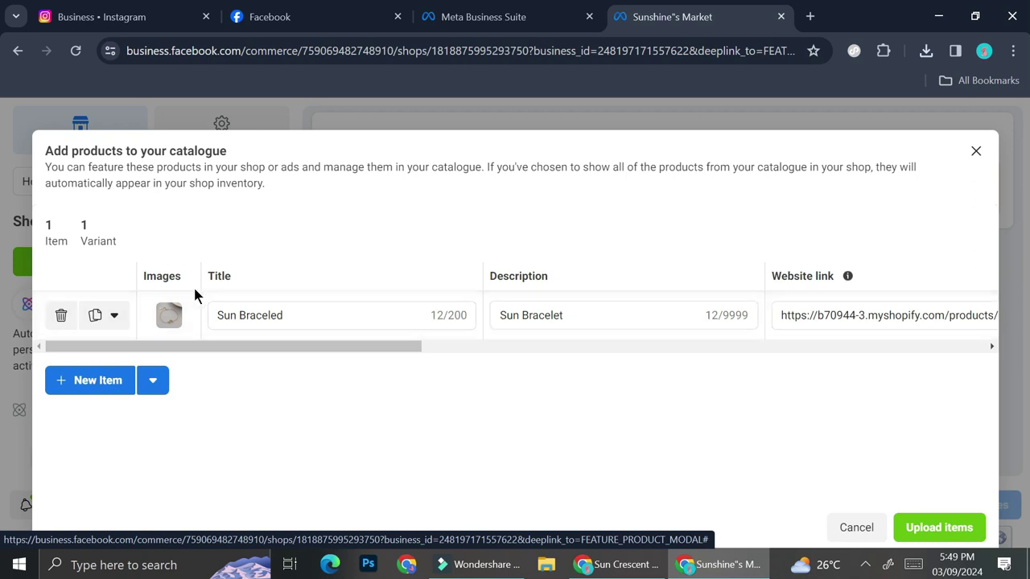
pyautogui.click(91, 382)
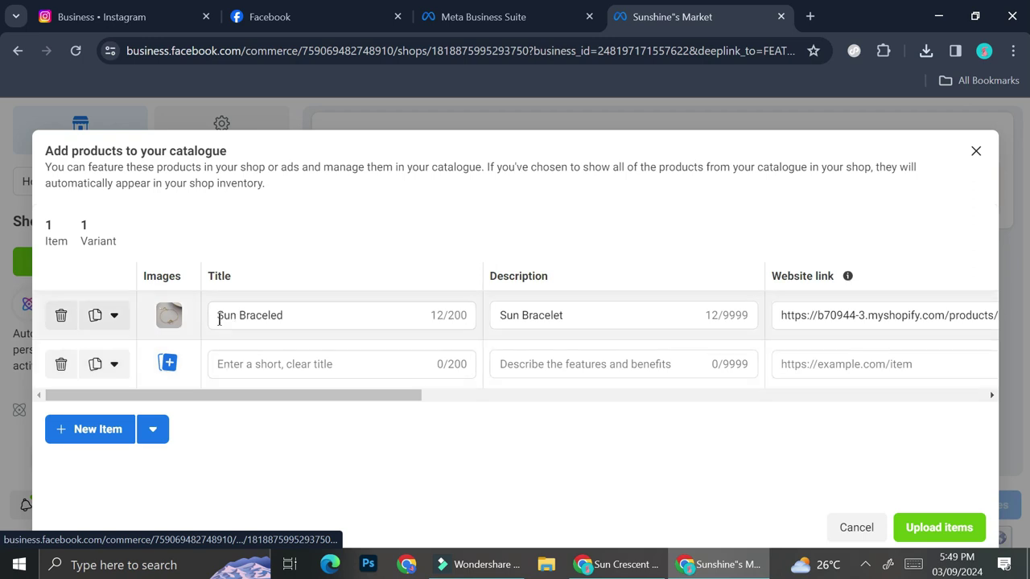
pyautogui.click(60, 363)
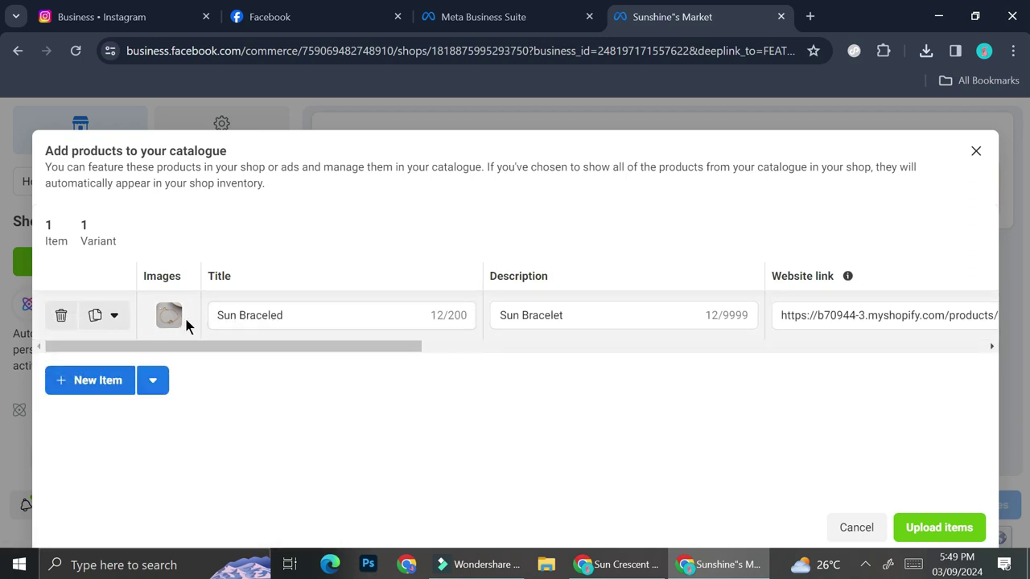
pyautogui.click(972, 527)
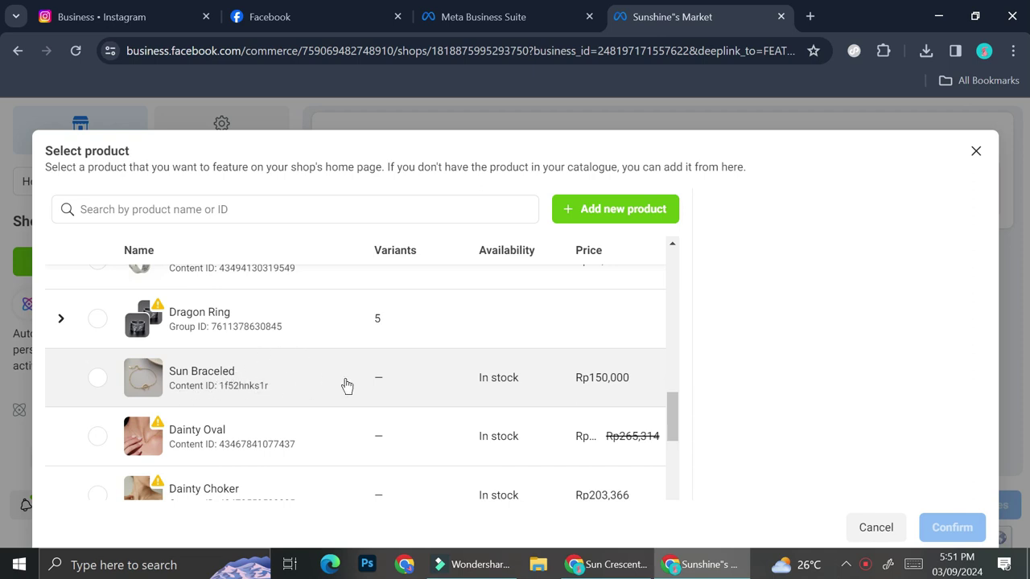
# - Feature the Sun Braceled product (Rp150,000) on the shop's home page
pyautogui.click(98, 379)
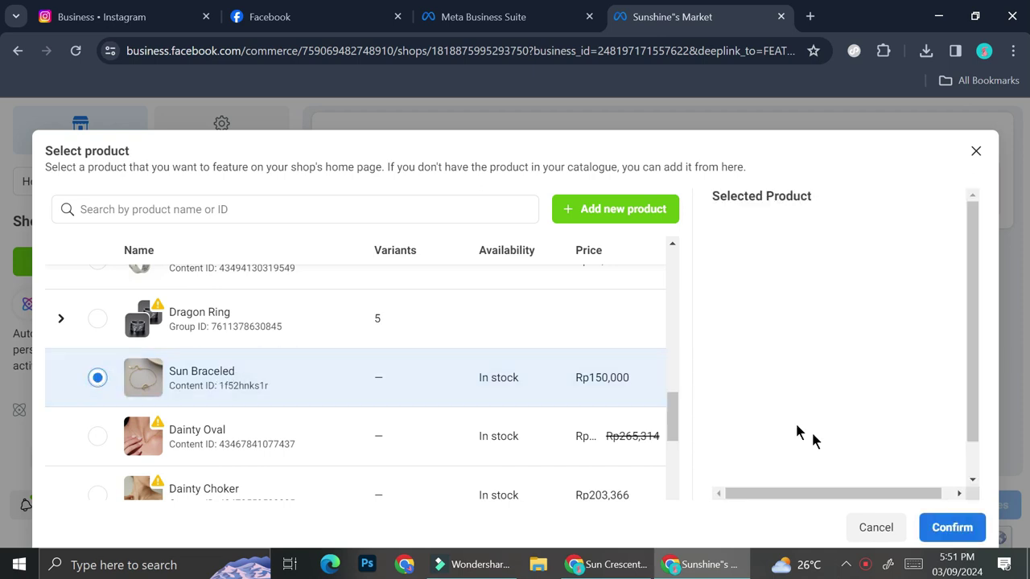
pyautogui.click(939, 527)
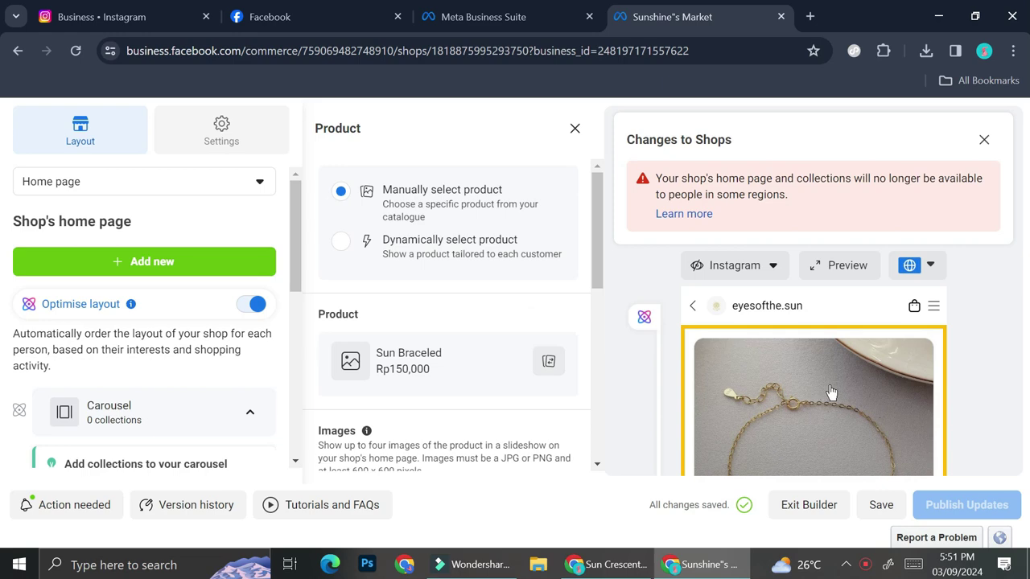
# - Correct the featured product's title from 'Sun Braceled' to 'Sun Bracelet'
pyautogui.scroll(-2, 829, 403)
pyautogui.scroll(3, 783, 394)
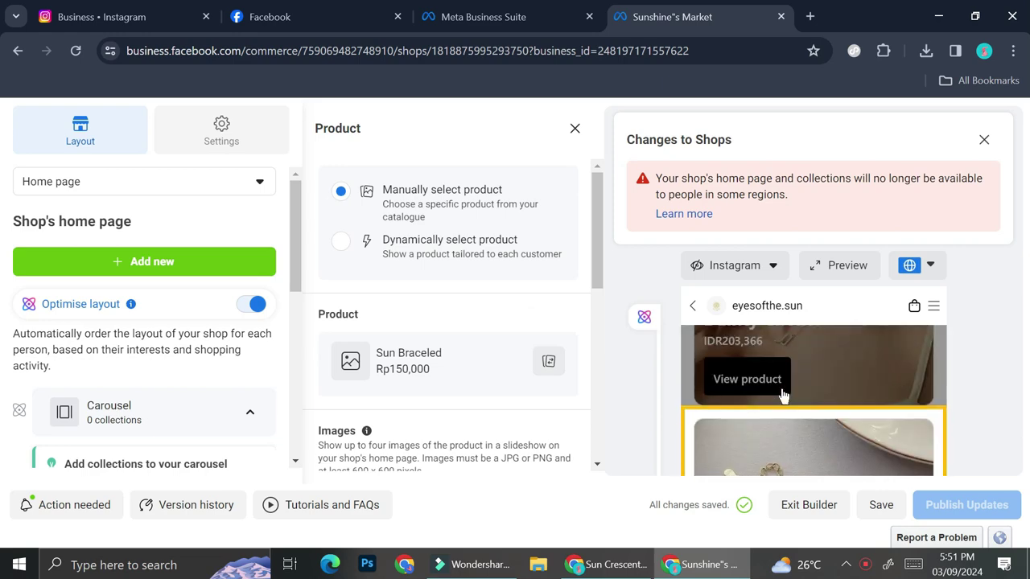
pyautogui.scroll(-1, 202, 257)
pyautogui.scroll(1, 197, 259)
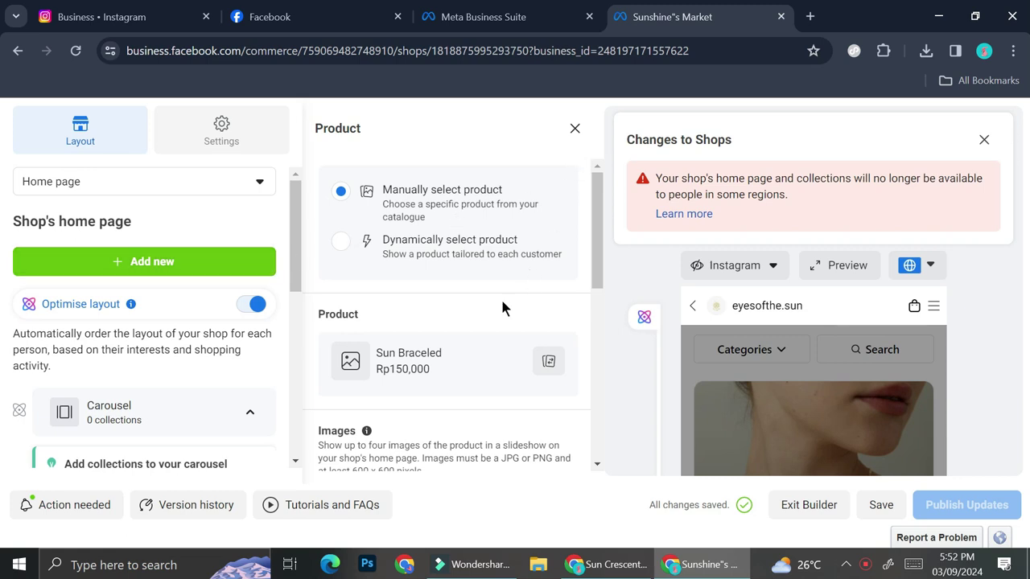
pyautogui.scroll(-2, 491, 322)
pyautogui.scroll(-2, 485, 338)
pyautogui.click(440, 293)
pyautogui.press('BackSpace')
pyautogui.write('t')
# - Keep the default black button colour and close the Product settings panel
pyautogui.scroll(-2, 458, 258)
pyautogui.scroll(-1, 772, 419)
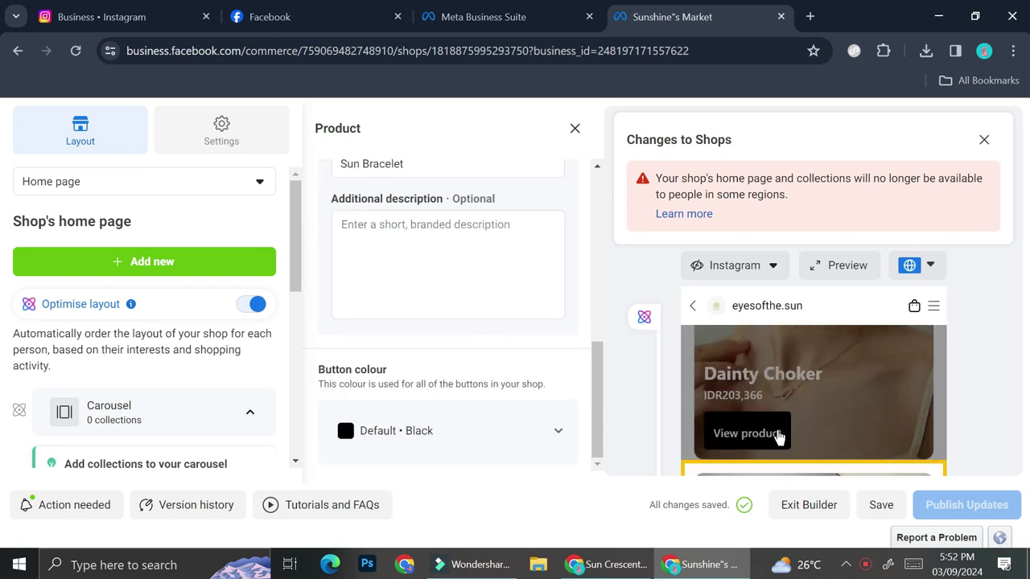
pyautogui.scroll(-3, 777, 435)
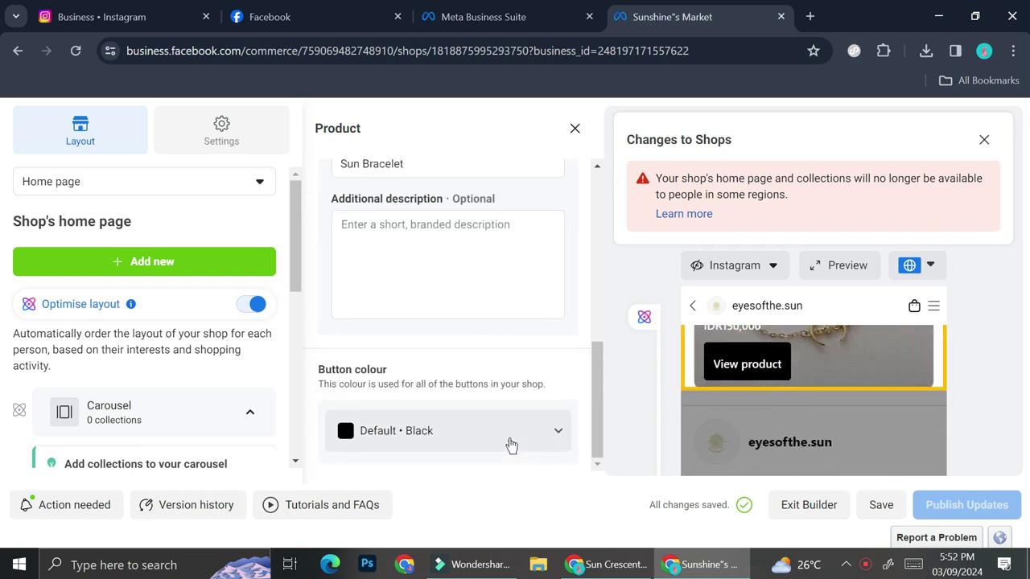
pyautogui.click(472, 431)
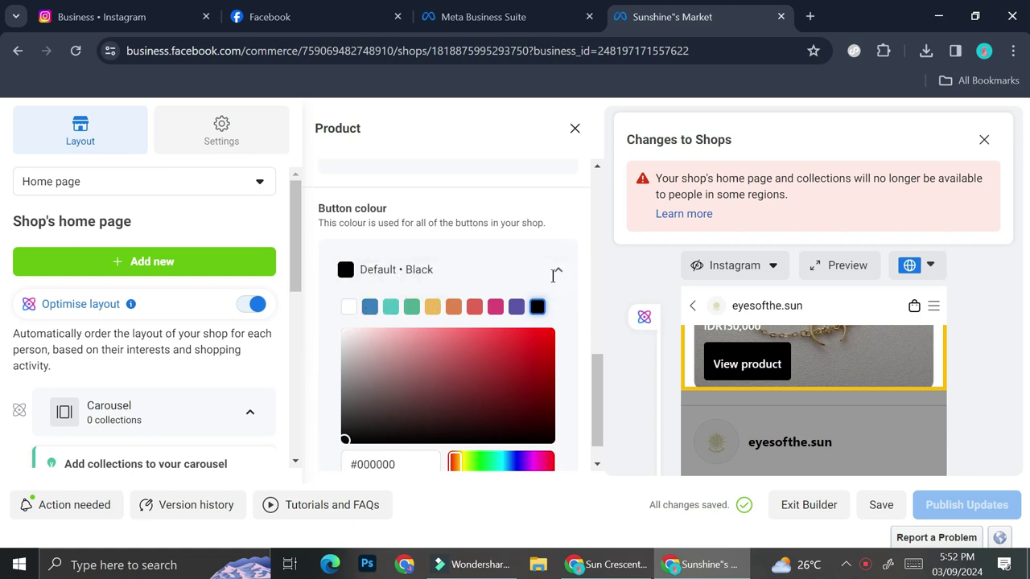
pyautogui.click(555, 271)
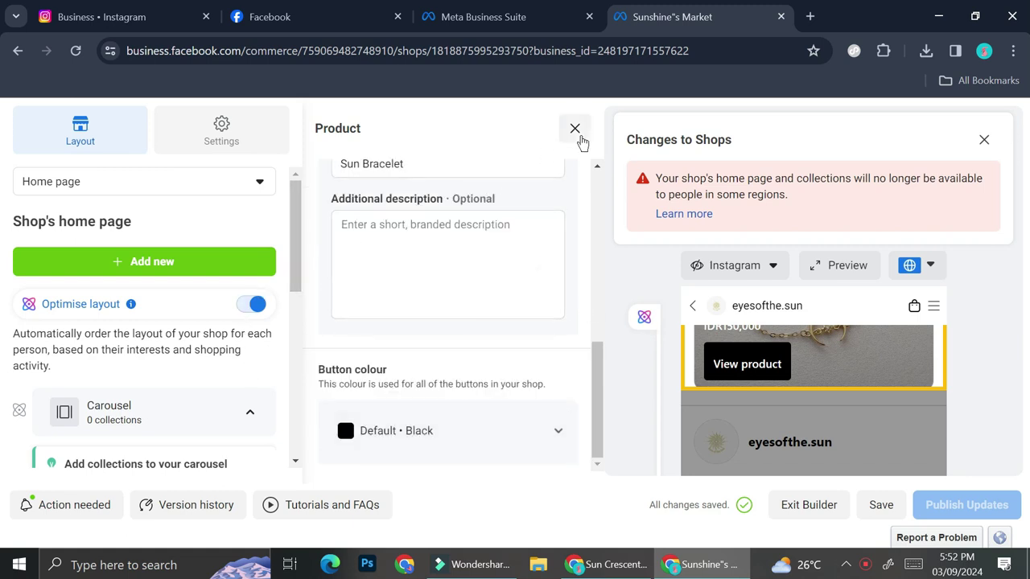
pyautogui.click(575, 129)
pyautogui.scroll(-4, 153, 398)
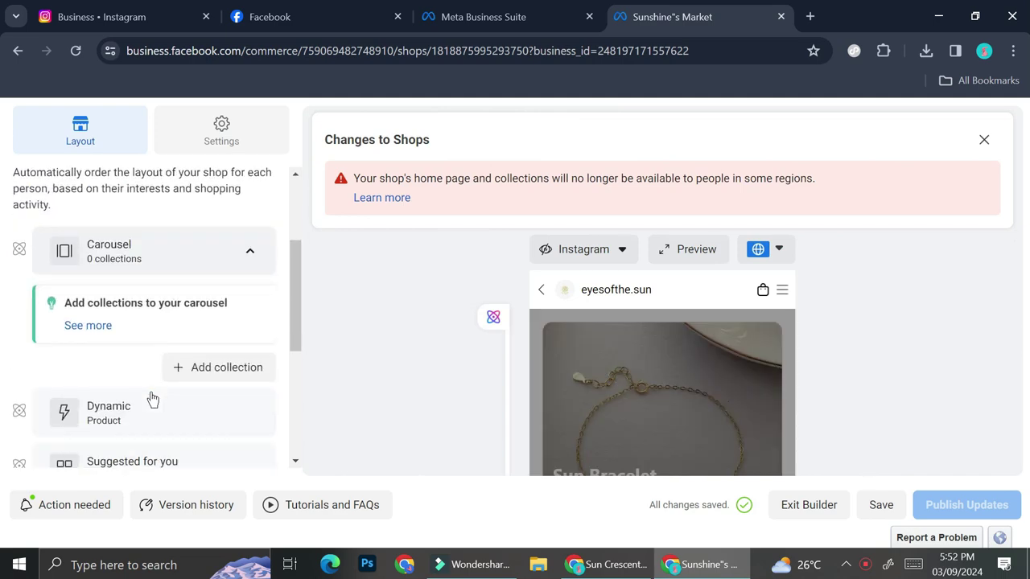
# - Delete the Dainty Choker row from the shop's home page
pyautogui.moveTo(49, 374)
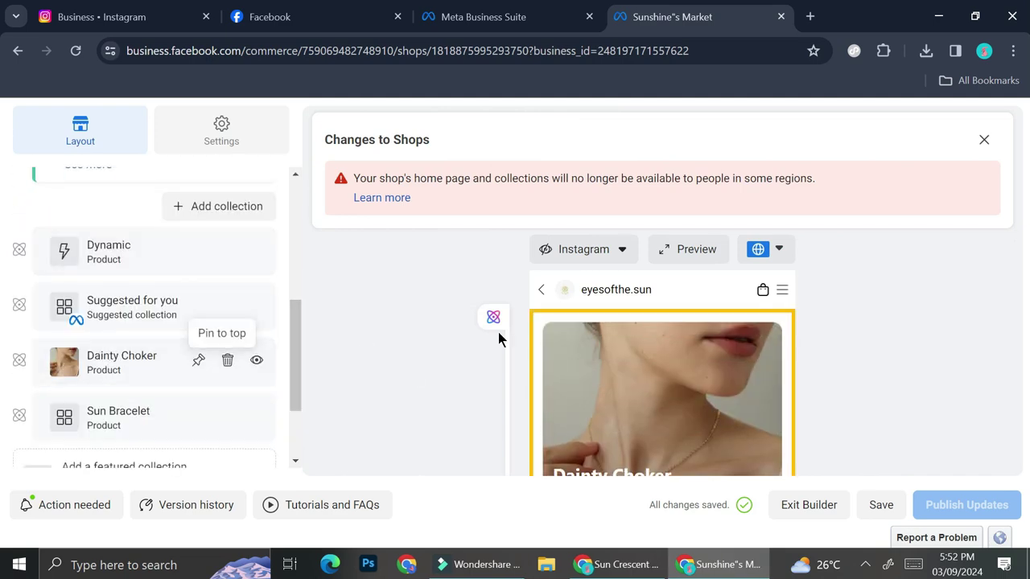
pyautogui.moveTo(172, 368)
pyautogui.click(228, 364)
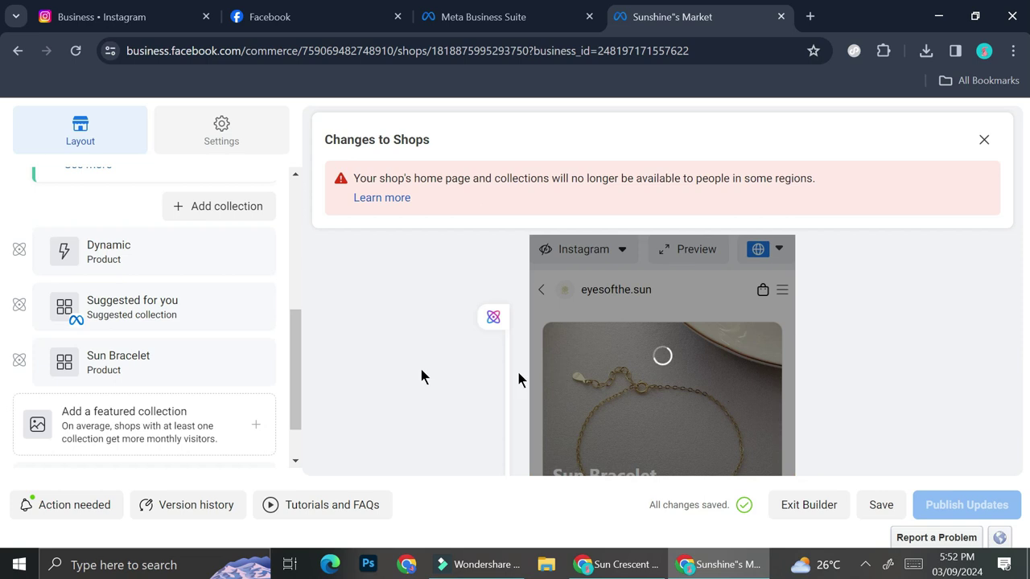
pyautogui.scroll(-2, 153, 398)
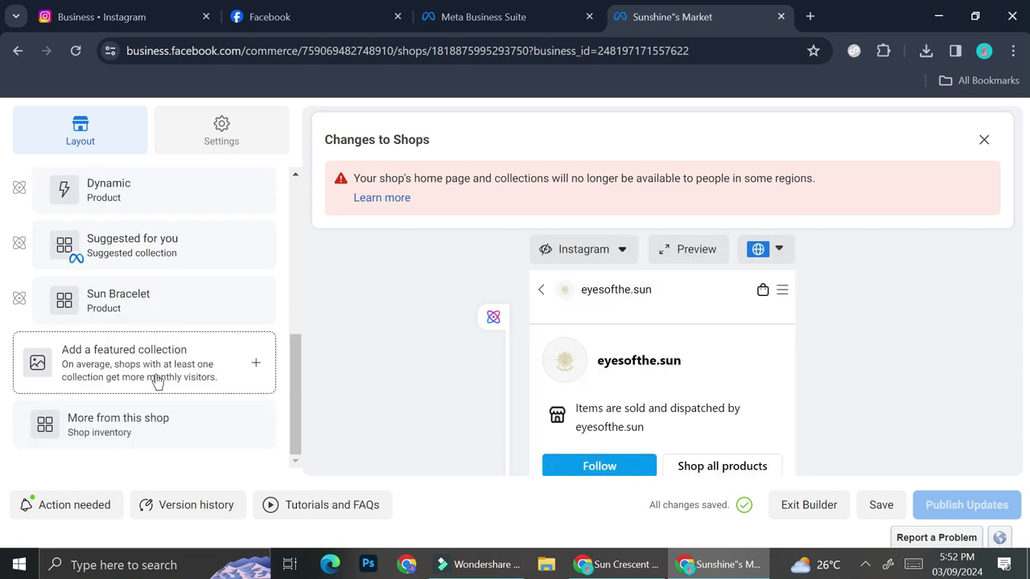
# - View the featured collection options, then dismiss them without adding anything
pyautogui.click(154, 372)
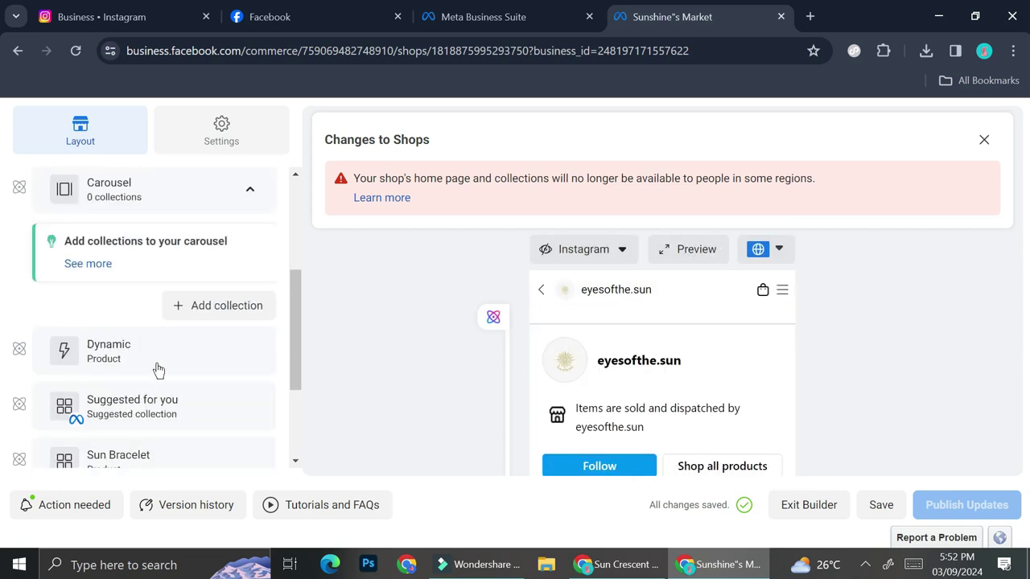
pyautogui.click(215, 305)
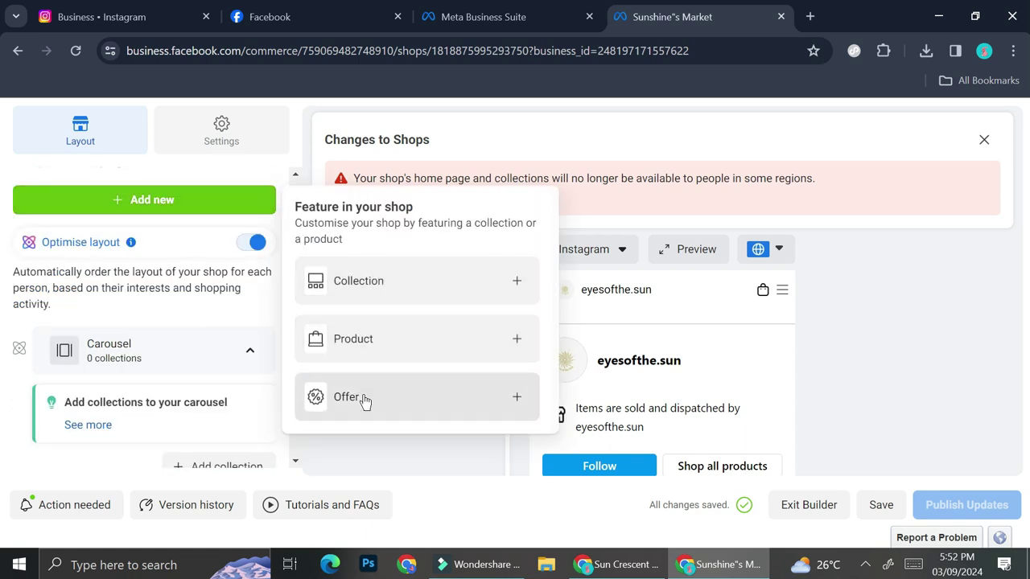
pyautogui.click(370, 453)
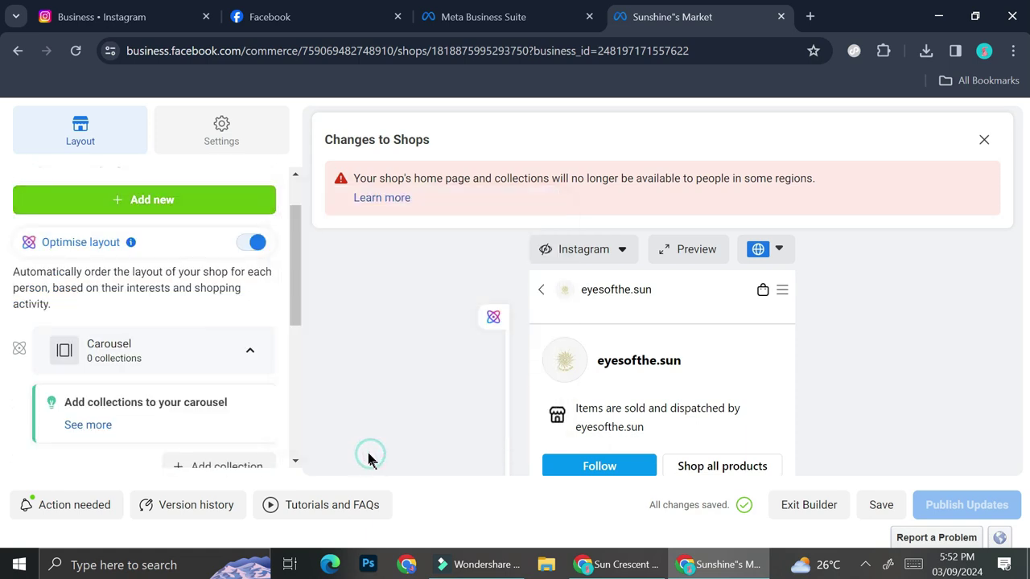
pyautogui.scroll(-1, 675, 370)
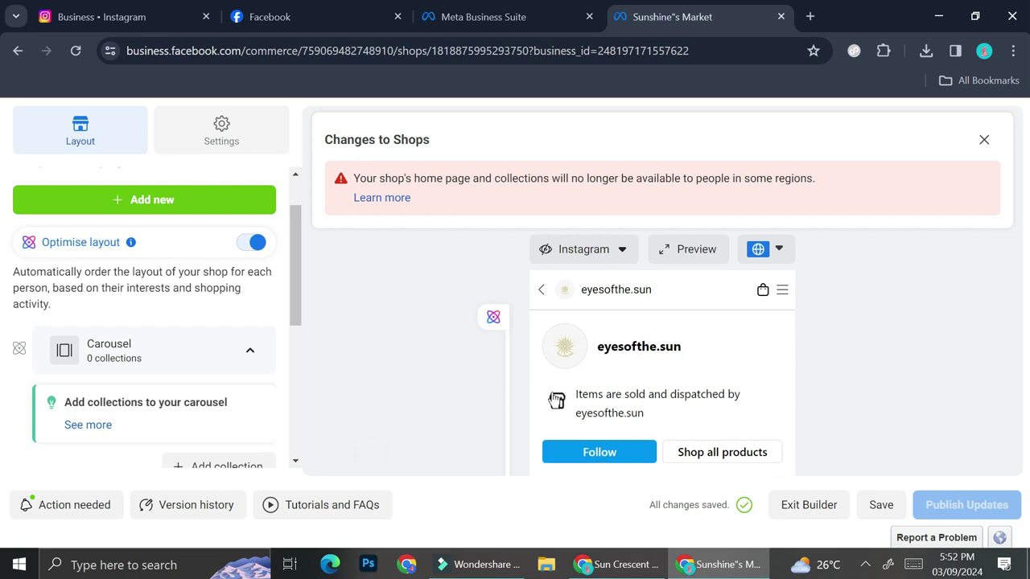
pyautogui.click(622, 251)
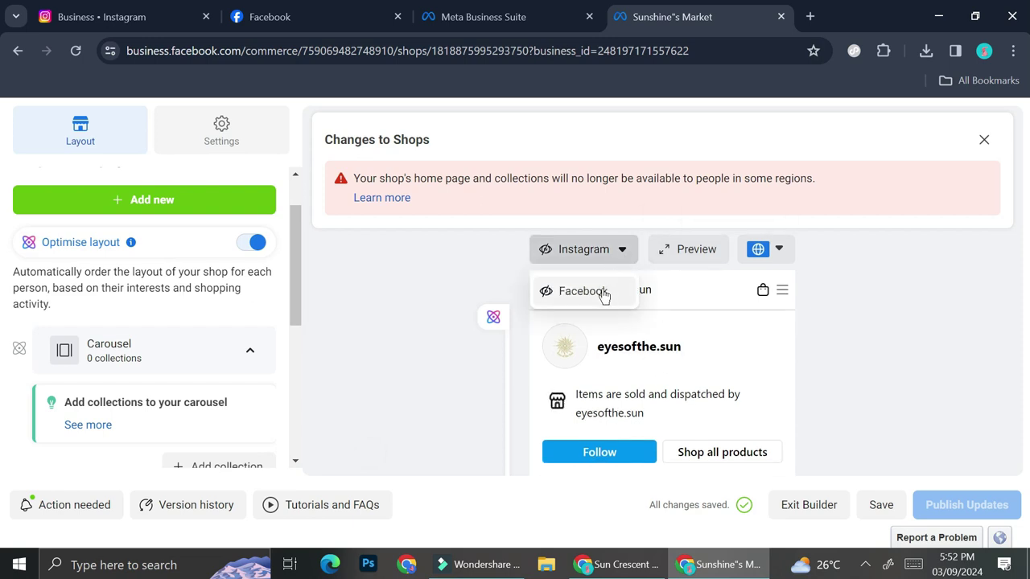
pyautogui.click(583, 291)
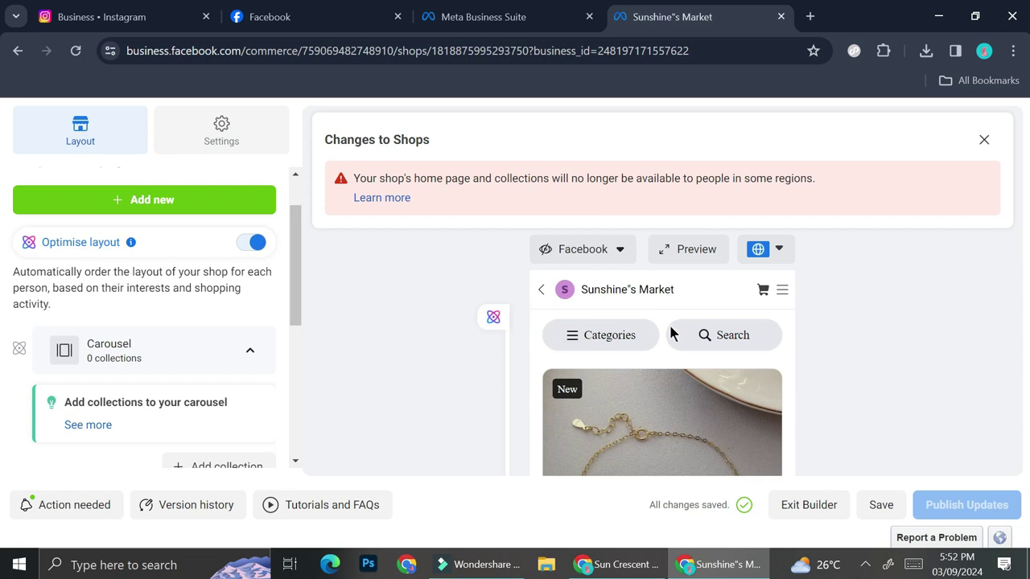
pyautogui.scroll(-1, 644, 411)
pyautogui.scroll(-4, 644, 410)
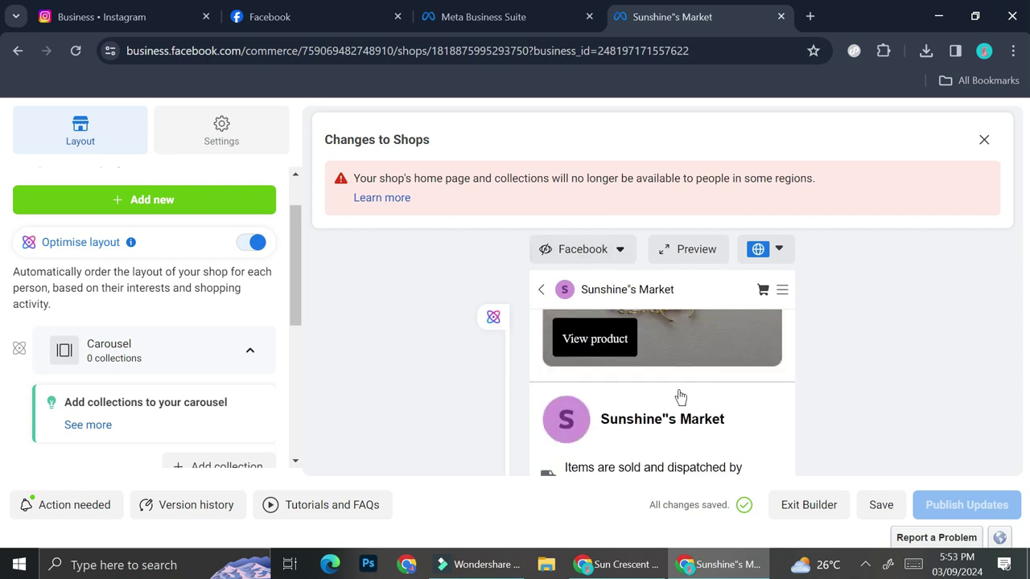
pyautogui.scroll(4, 661, 391)
pyautogui.scroll(-3, 664, 388)
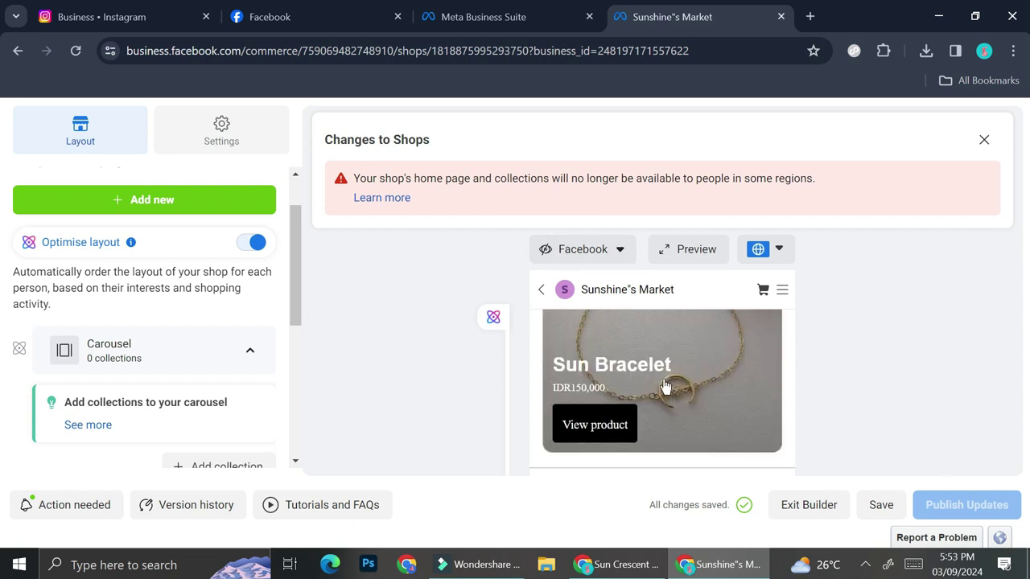
pyautogui.click(686, 259)
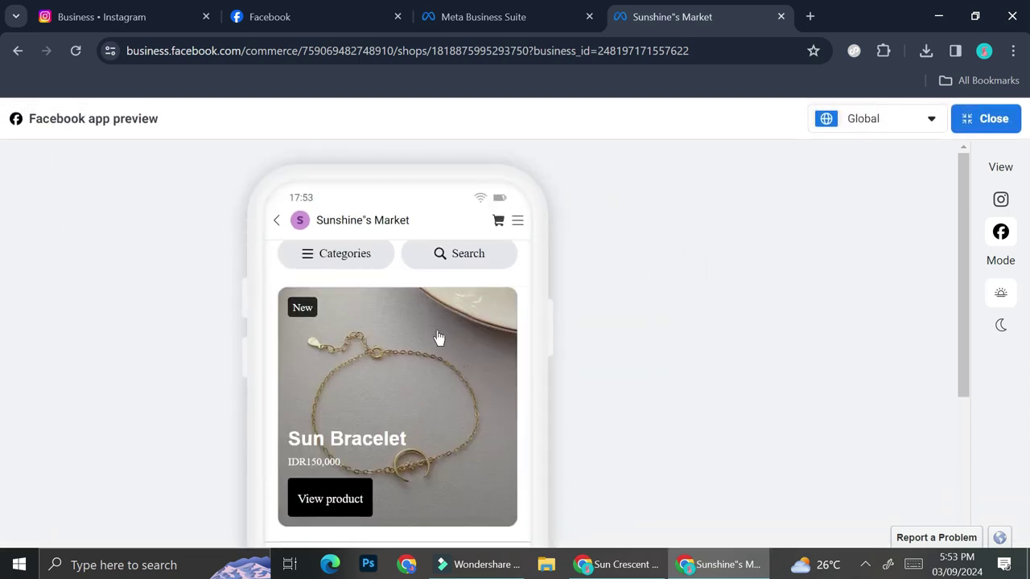
pyautogui.click(1001, 118)
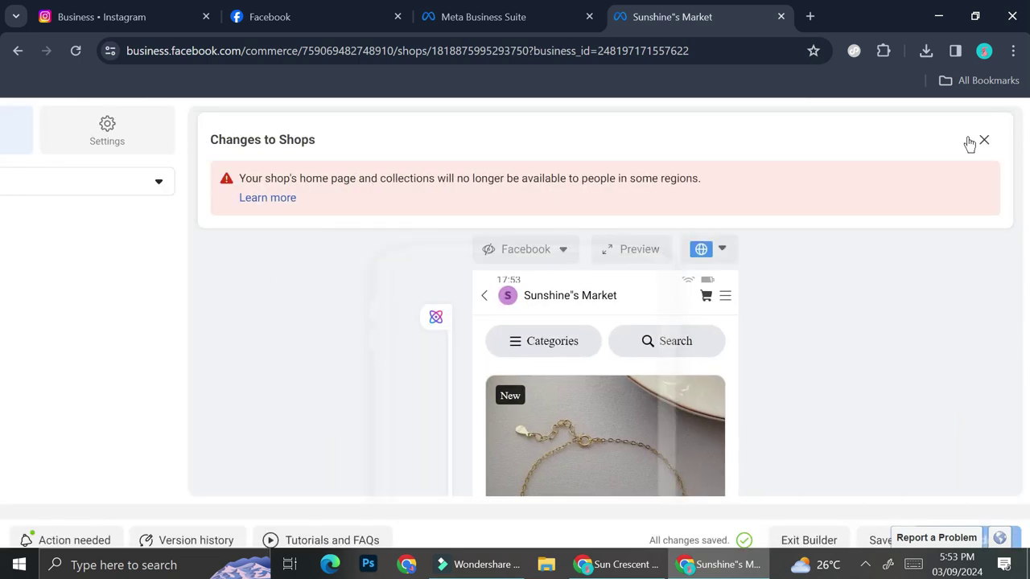
pyautogui.click(616, 251)
pyautogui.click(593, 291)
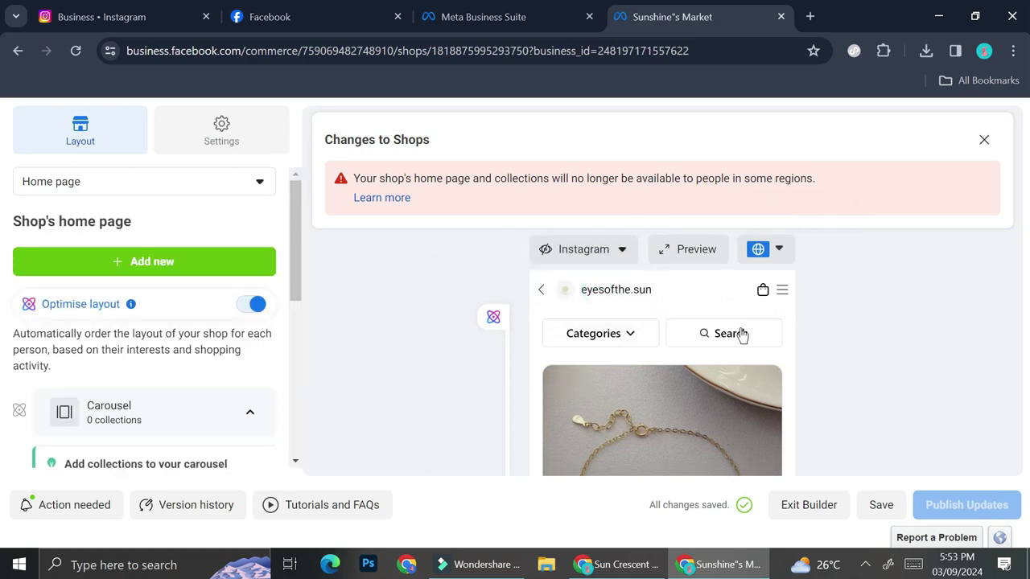
# - Review the full-size Instagram preview of the shop, then start publishing the updates
pyautogui.click(697, 250)
pyautogui.scroll(-3, 462, 351)
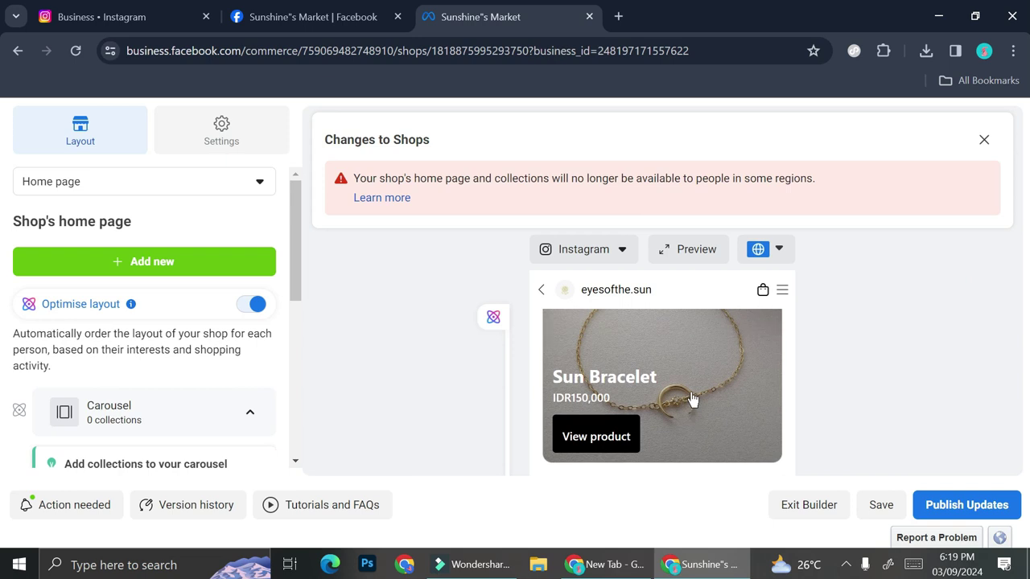
pyautogui.scroll(-3, 689, 399)
pyautogui.scroll(5, 692, 400)
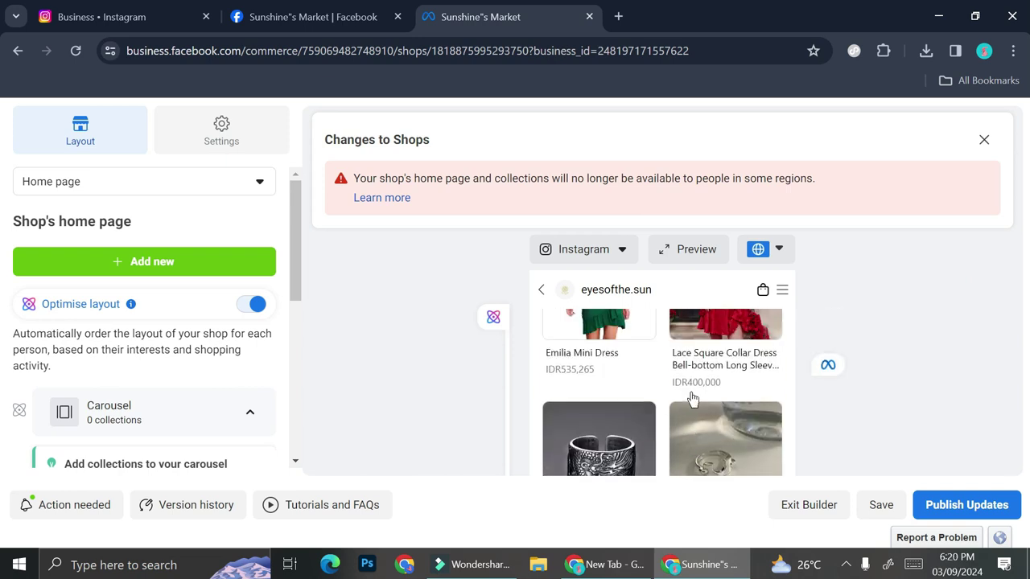
pyautogui.scroll(5, 692, 399)
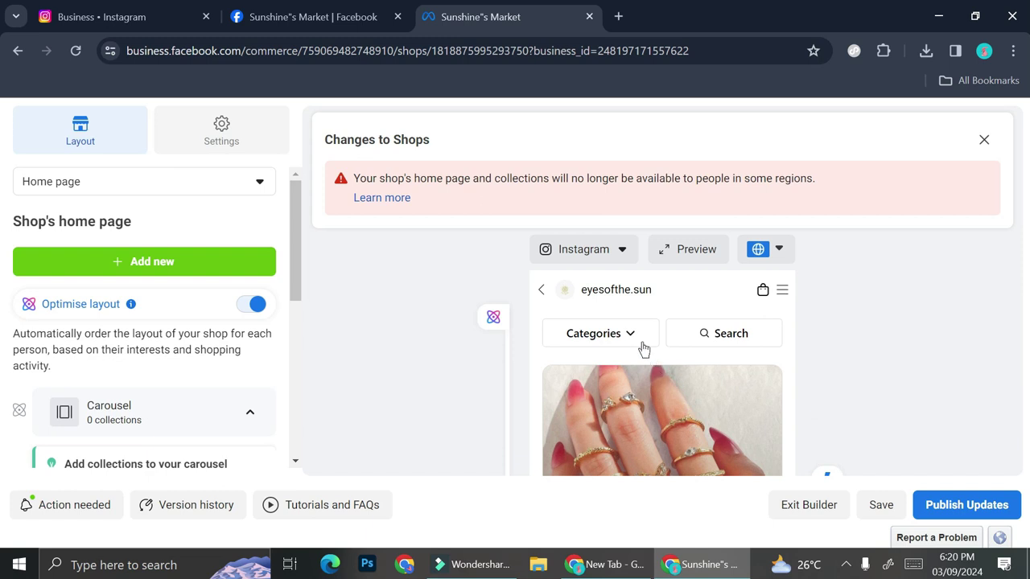
pyautogui.scroll(-5, 642, 366)
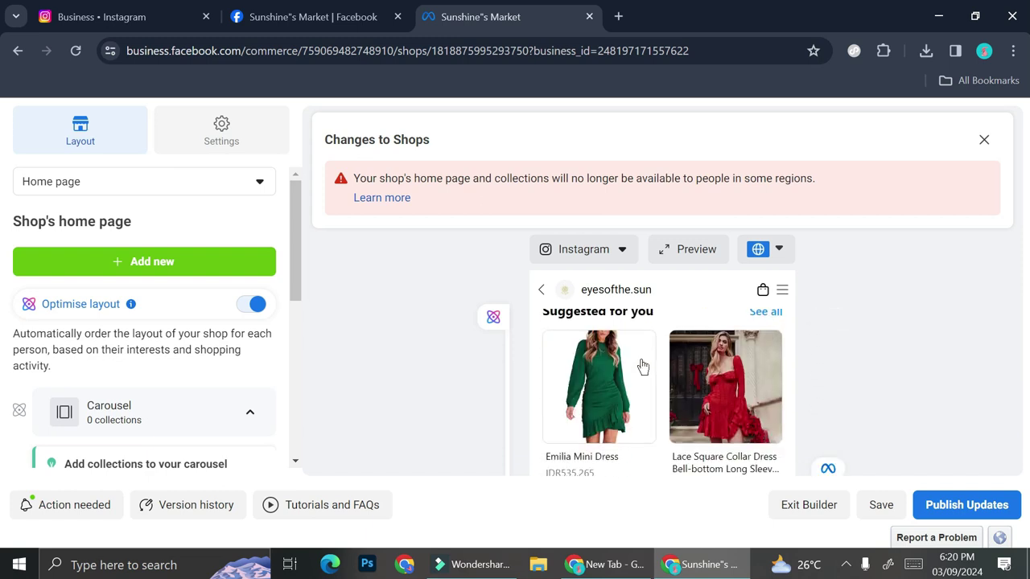
pyautogui.scroll(-10, 642, 366)
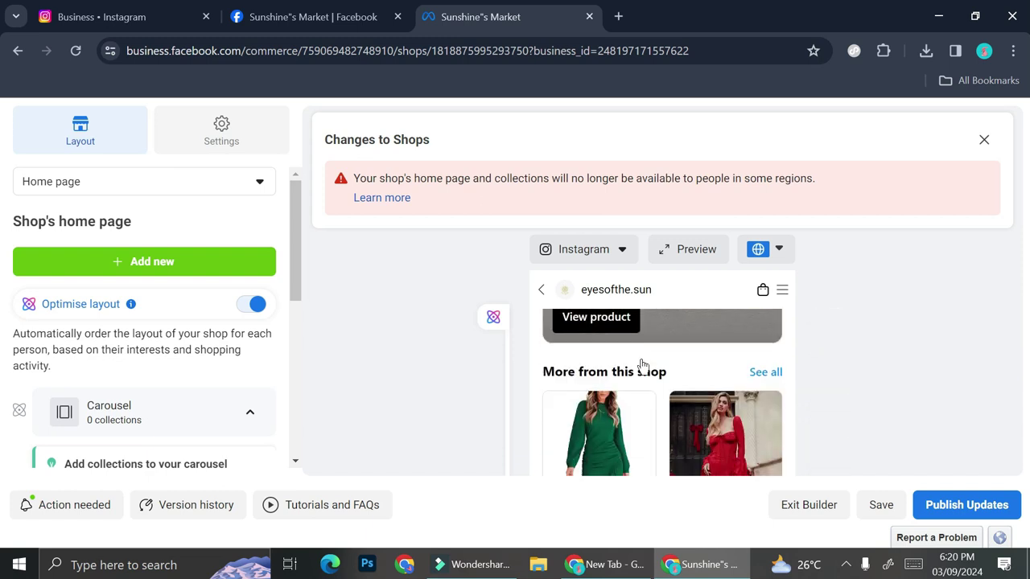
pyautogui.scroll(-5, 642, 366)
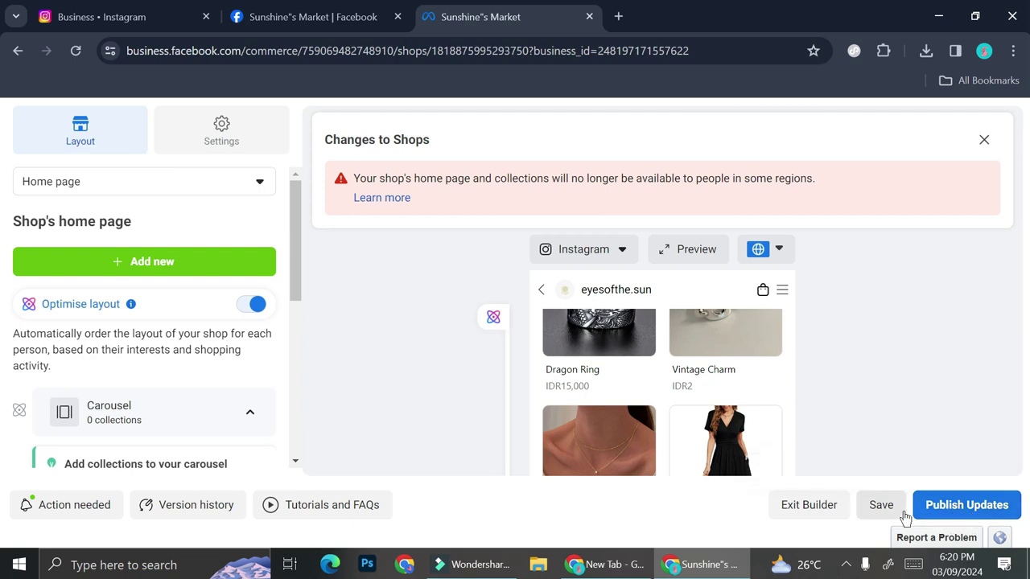
pyautogui.click(954, 505)
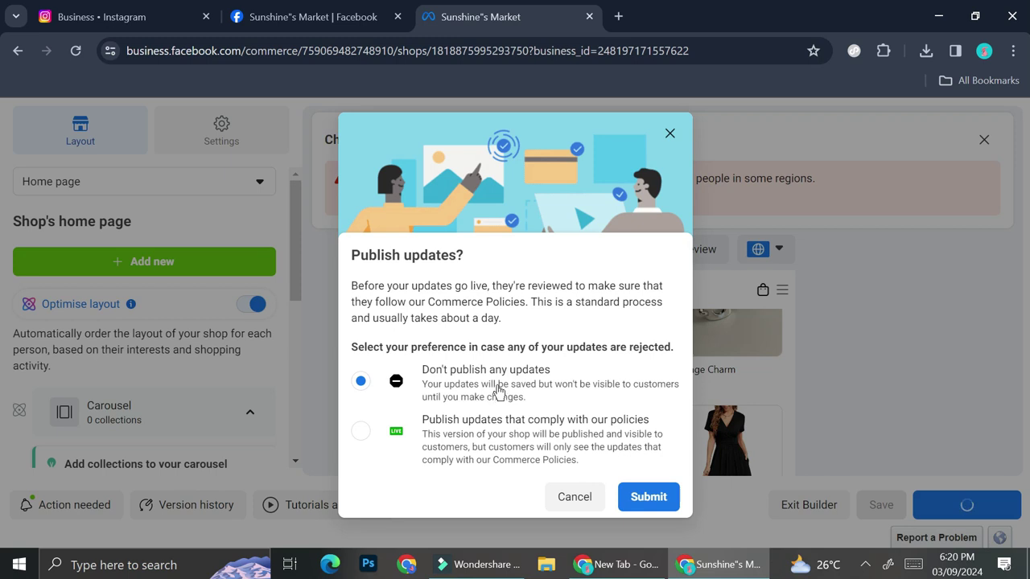
# - Submit the updates for review, publishing only those that comply with the policies
pyautogui.click(363, 432)
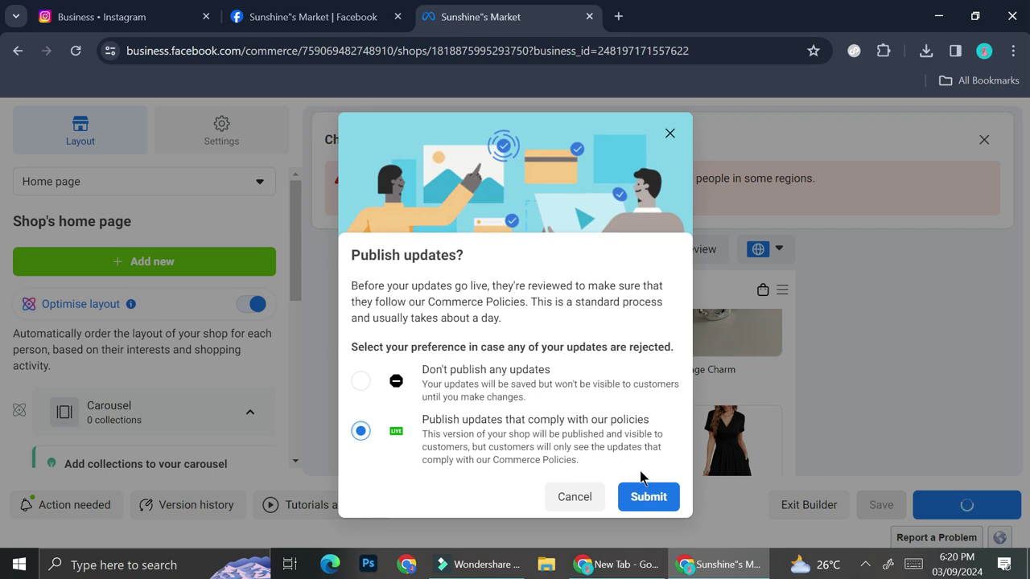
pyautogui.click(651, 502)
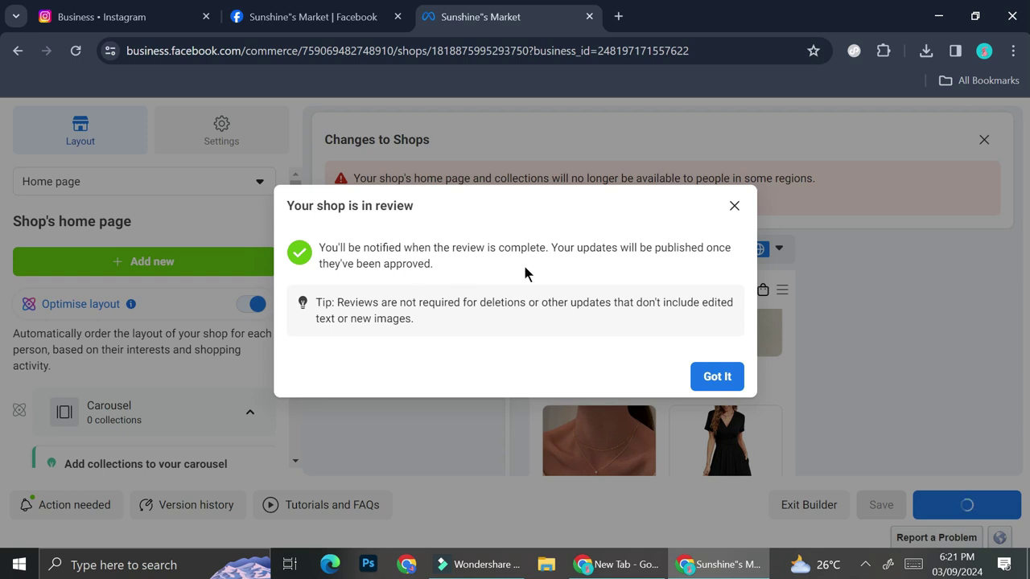
pyautogui.click(708, 372)
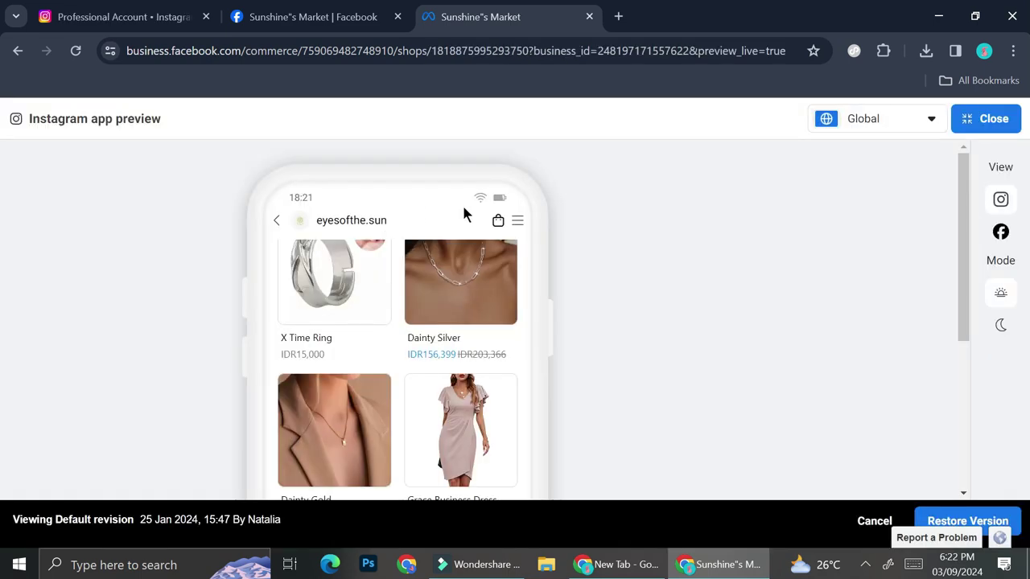
pyautogui.scroll(-3, 721, 279)
pyautogui.scroll(-1, 382, 271)
pyautogui.scroll(5, 462, 314)
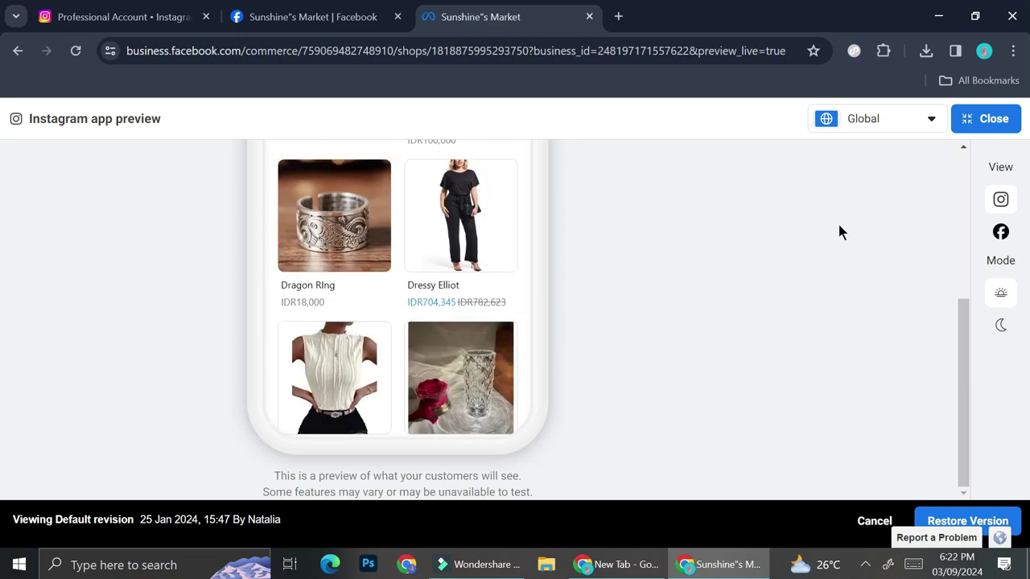
pyautogui.scroll(2, 418, 257)
pyautogui.scroll(2, 450, 253)
pyautogui.scroll(8, 502, 248)
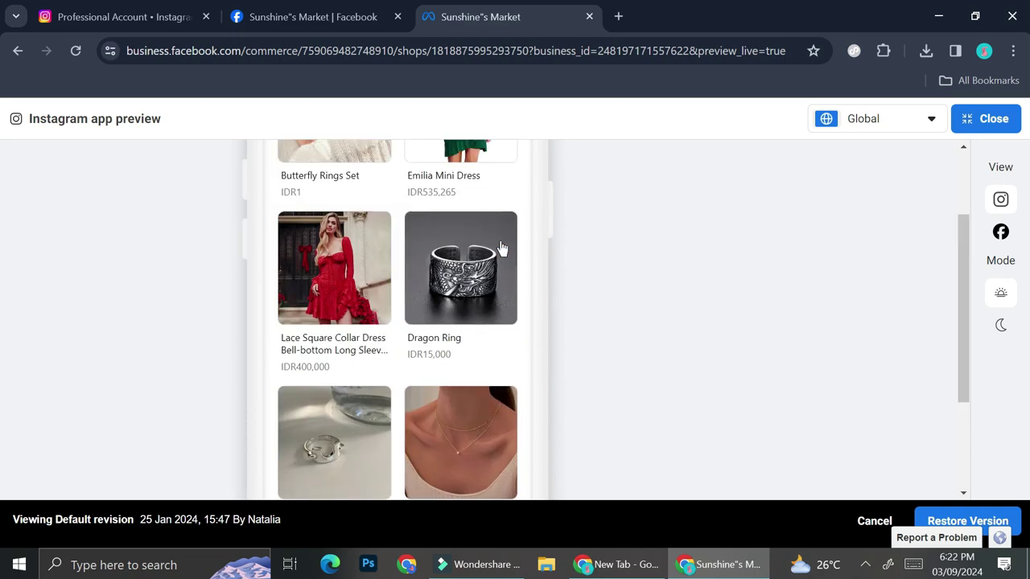
pyautogui.scroll(2, 502, 248)
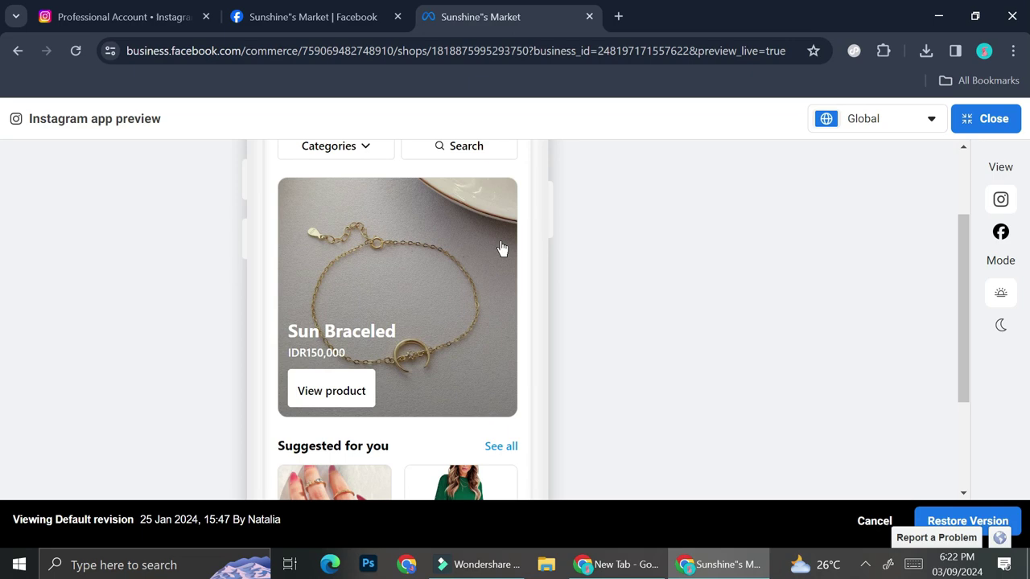